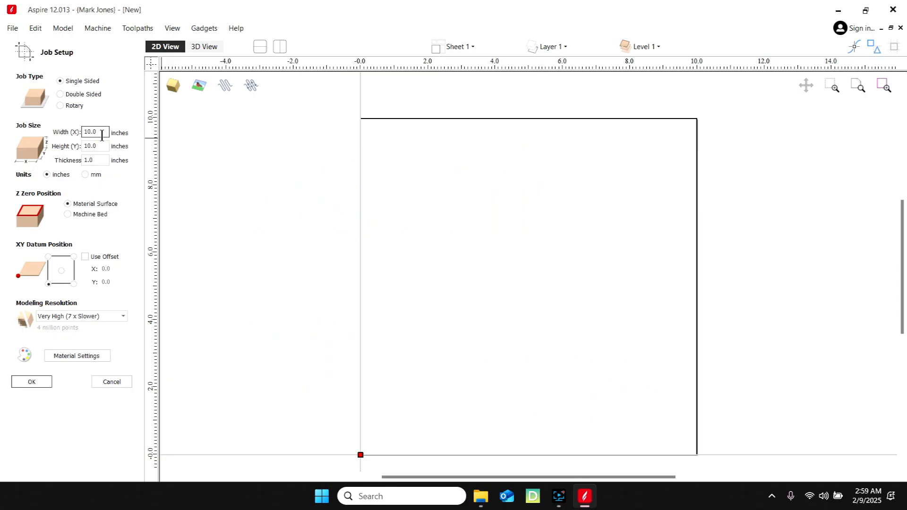
# Step: Create the single-sided job with a thickness of 10 inches and show its sheets list
pyautogui.click(87, 161)
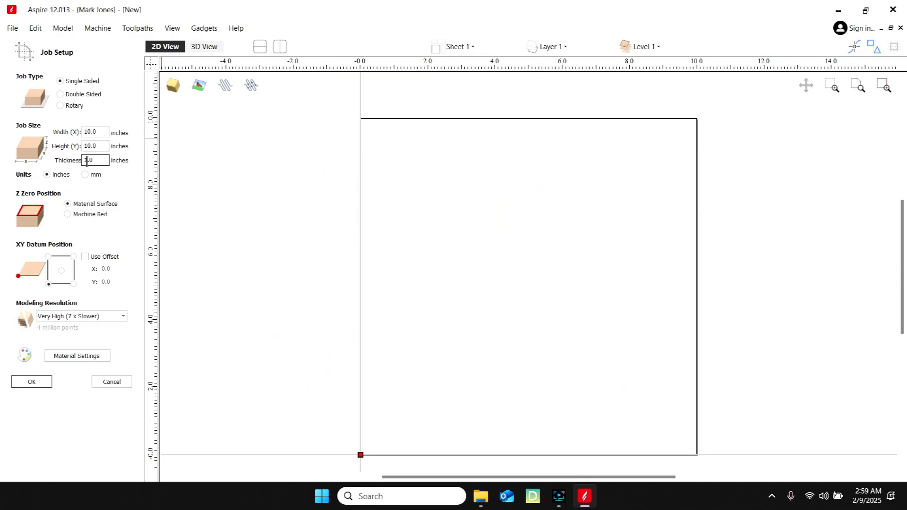
pyautogui.write('0')
pyautogui.press('BackSpace')
pyautogui.write('11')
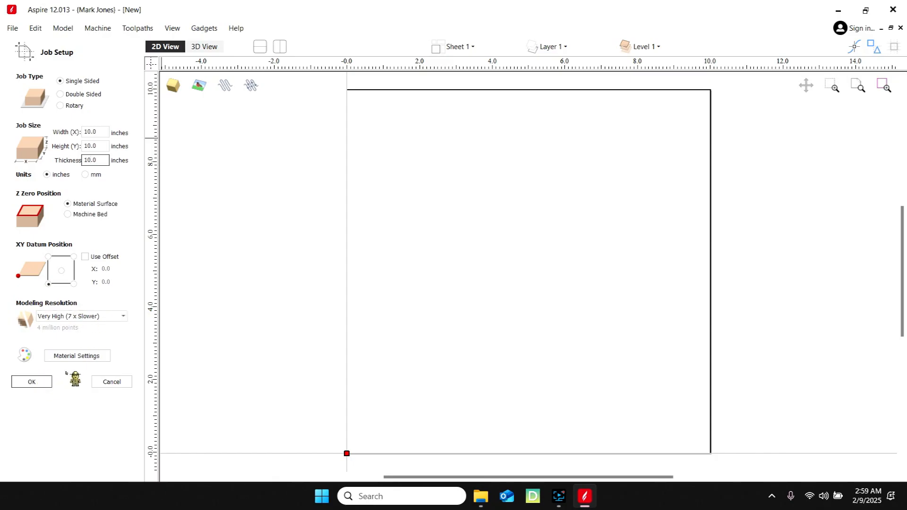
pyautogui.click(44, 381)
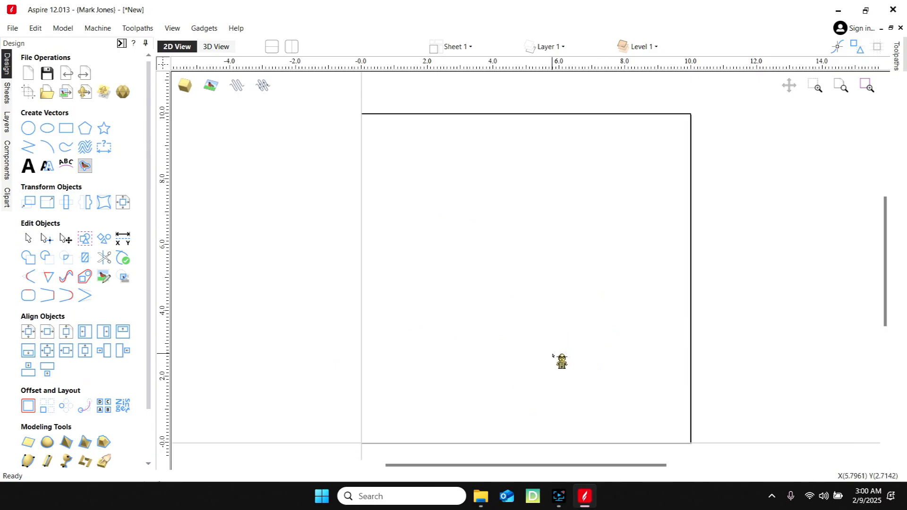
pyautogui.click(5, 92)
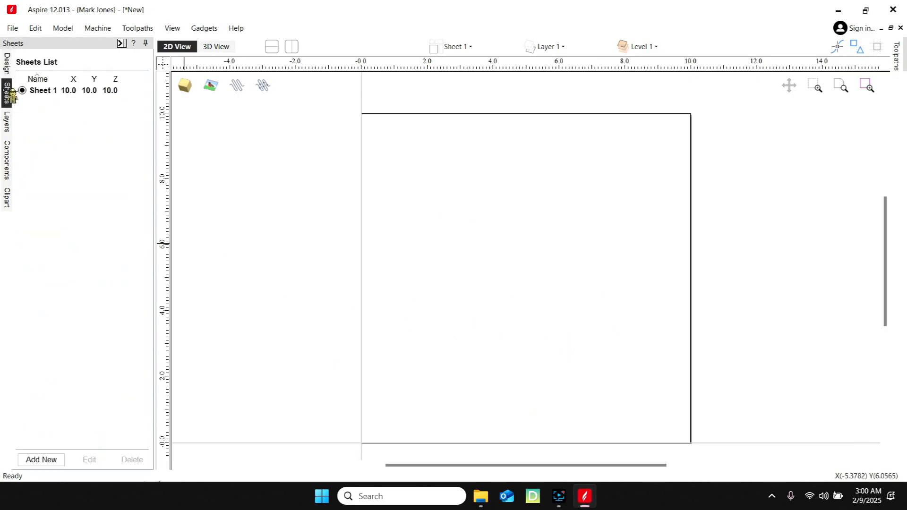
pyautogui.click(51, 91)
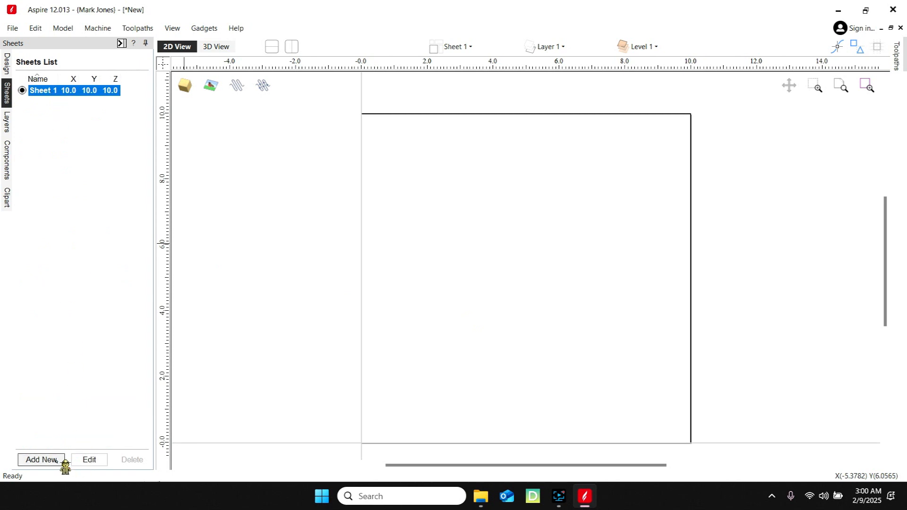
pyautogui.click(89, 460)
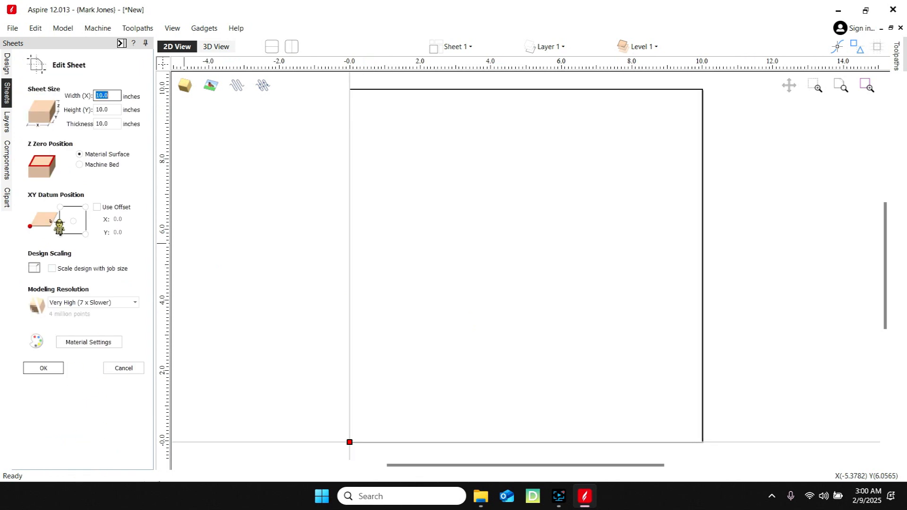
pyautogui.click(131, 369)
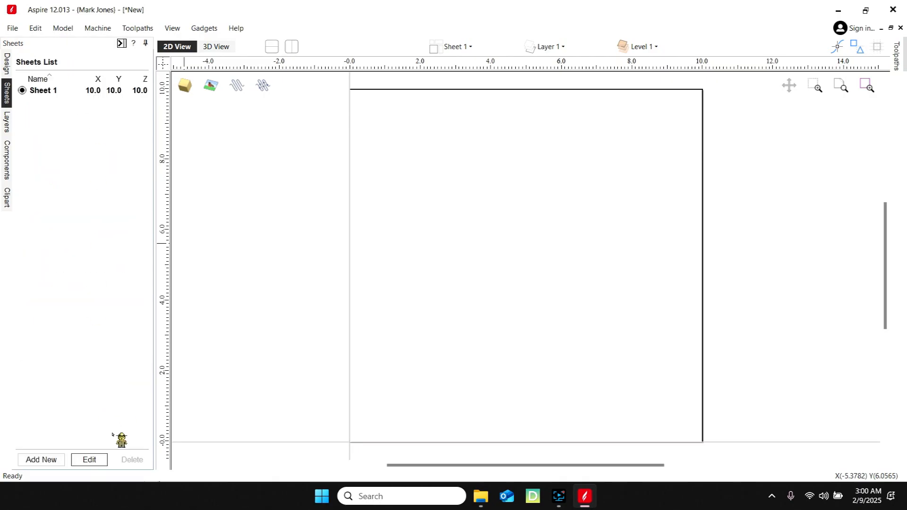
# Step: Rename Sheet 1 as "Import Sheet"
pyautogui.click(41, 93)
pyautogui.rightClick(41, 92)
pyautogui.click(66, 110)
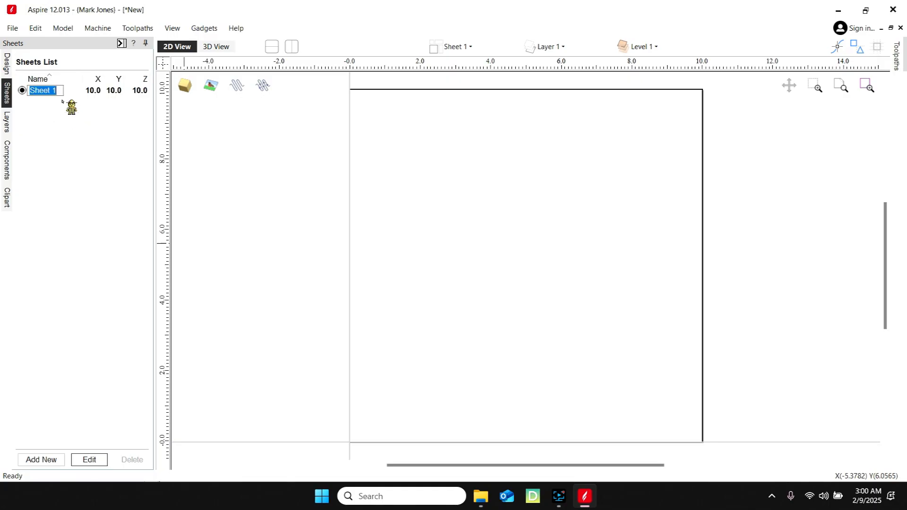
pyautogui.write('Import S')
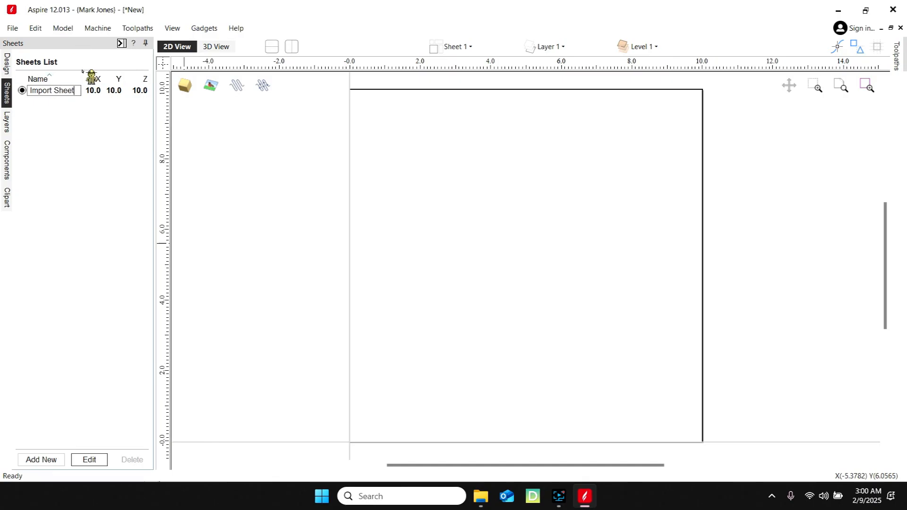
pyautogui.press('Return')
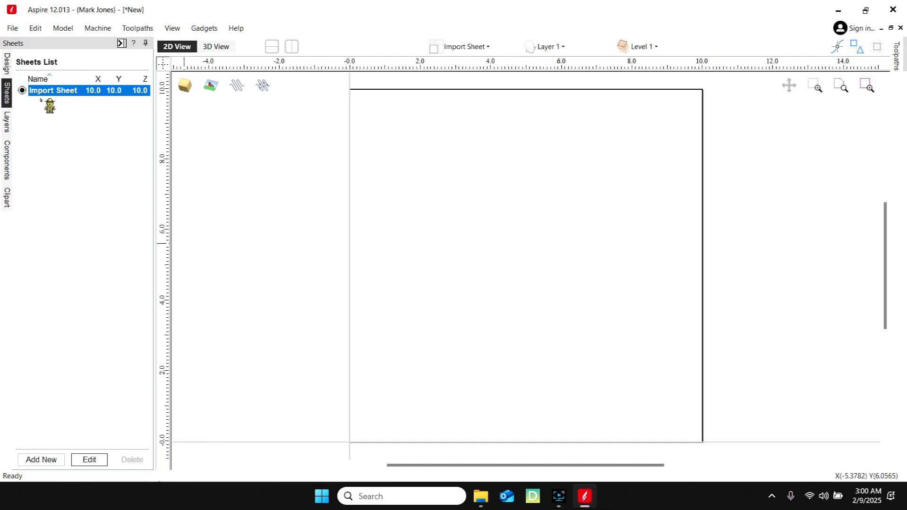
# Step: Add a new sheet to the job and name it "Top View"
pyautogui.click(42, 460)
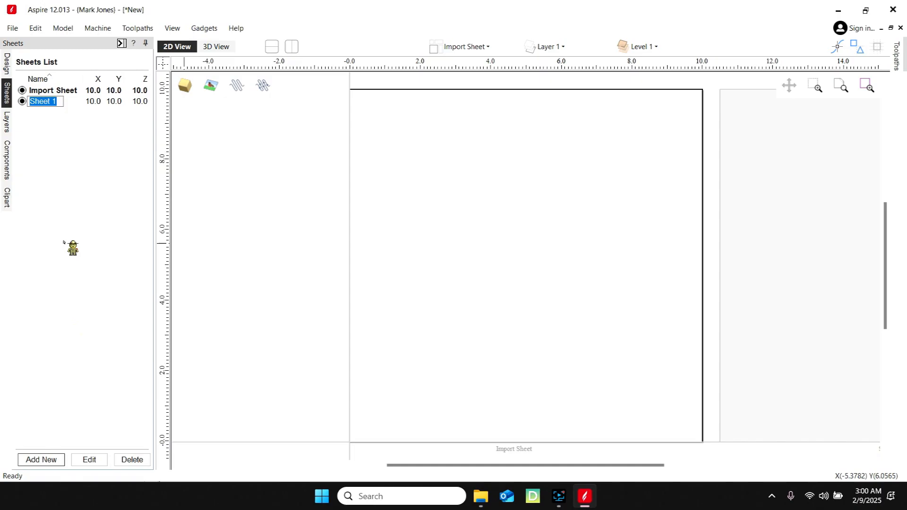
pyautogui.write('T')
pyautogui.press('Return')
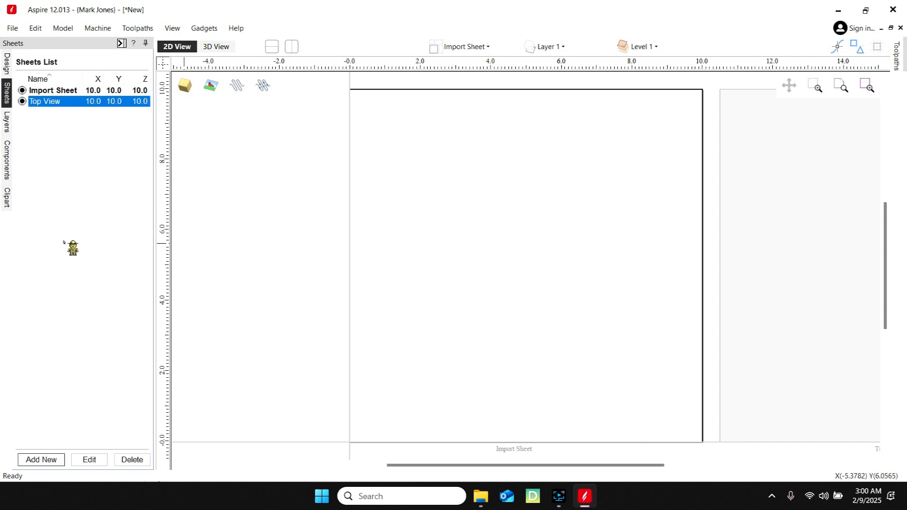
# Step: Resize the Top View sheet to 7 inches wide, 1.75 inches high and 1.25 inches thick
pyautogui.click(104, 460)
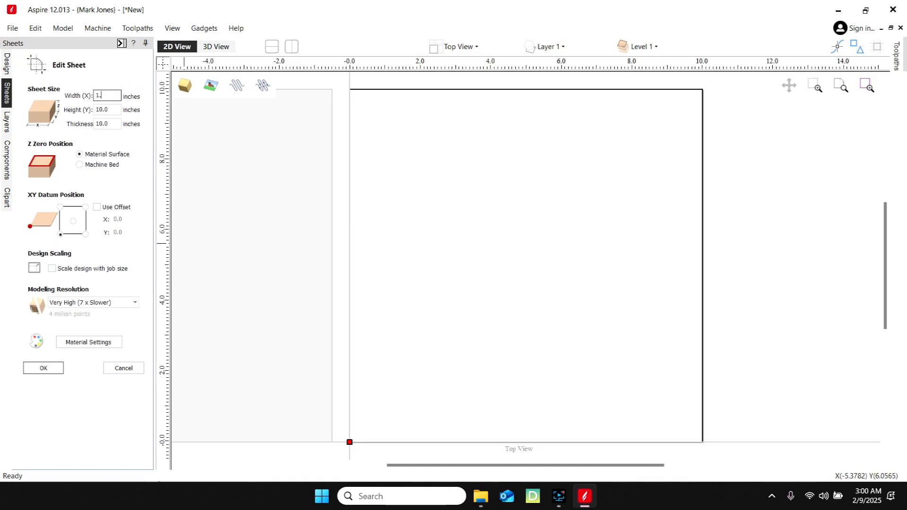
pyautogui.write('1.75')
pyautogui.press('Tab')
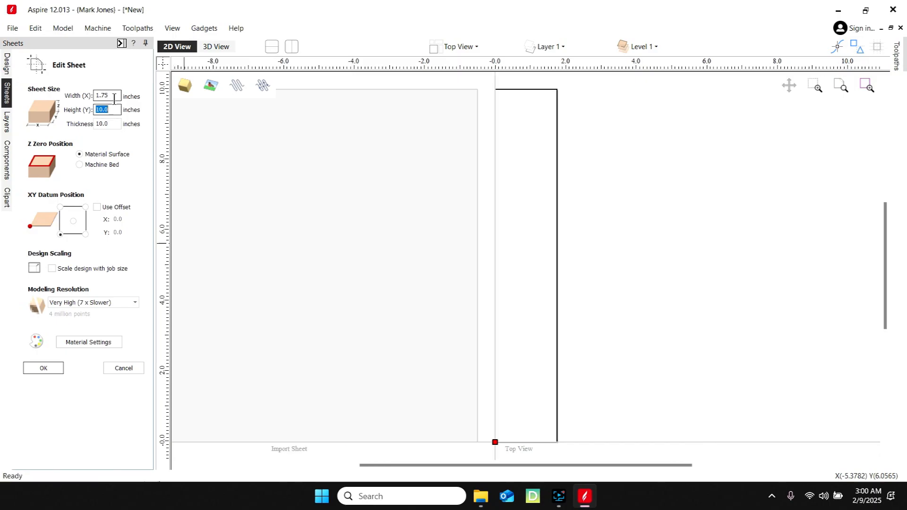
pyautogui.click(113, 97)
pyautogui.press('Tab')
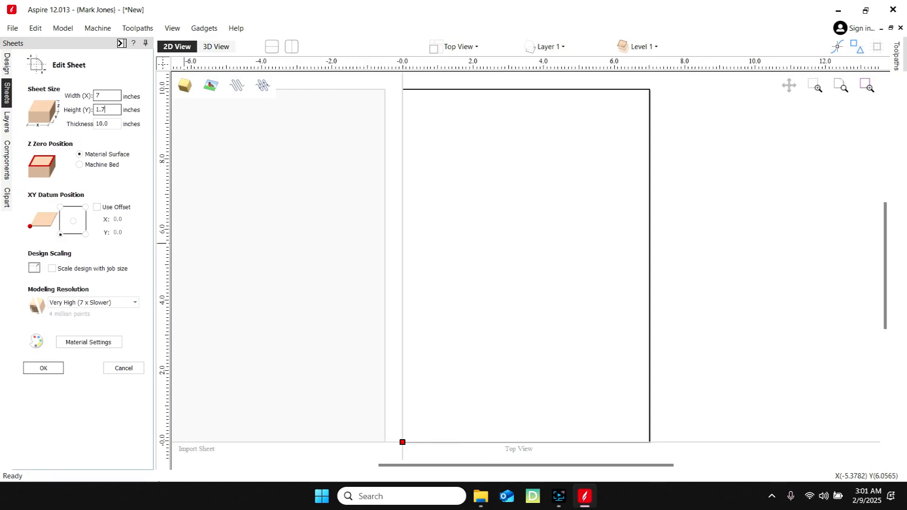
pyautogui.press('Tab')
pyautogui.write('1.')
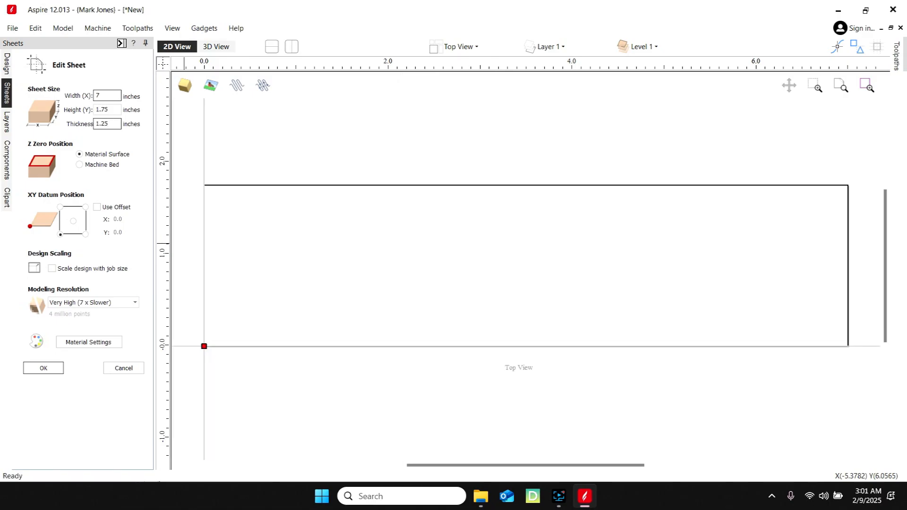
pyautogui.press('Tab')
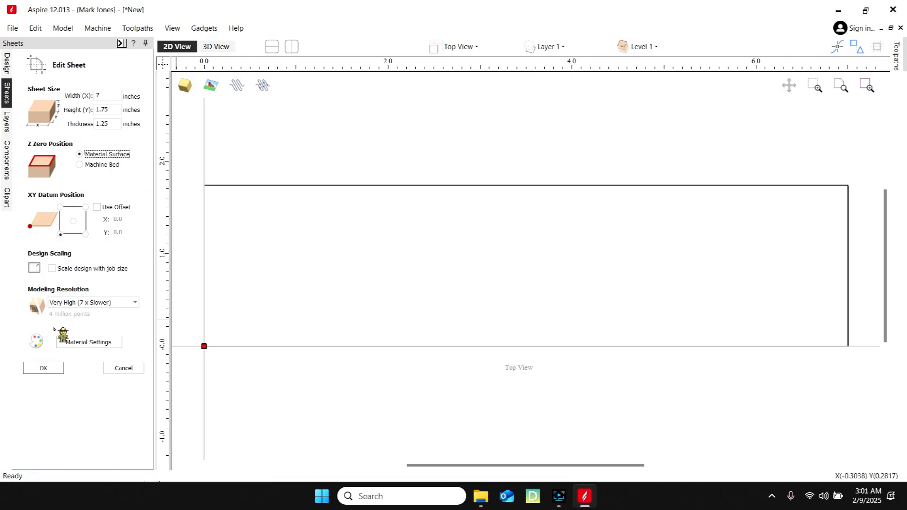
pyautogui.click(49, 368)
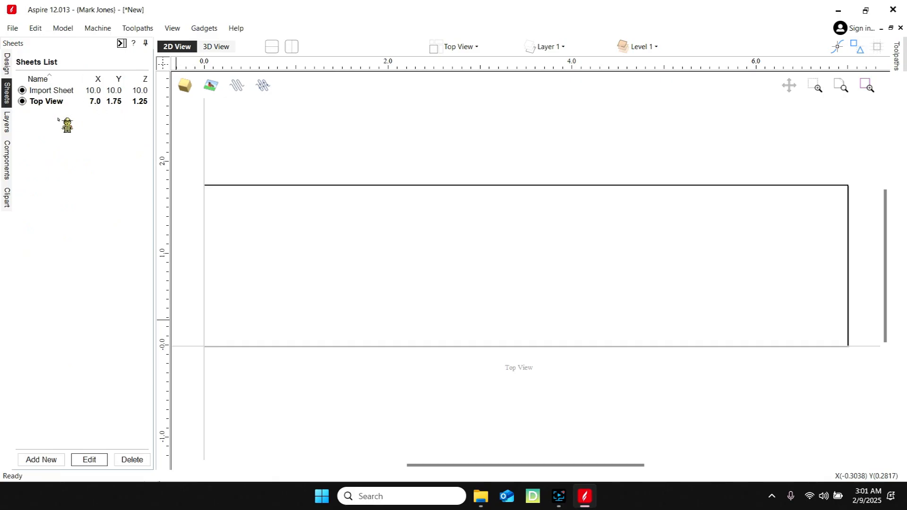
# Step: Add two more sheets to the job, named "Passenger side" and "Drivers Side"
pyautogui.click(52, 463)
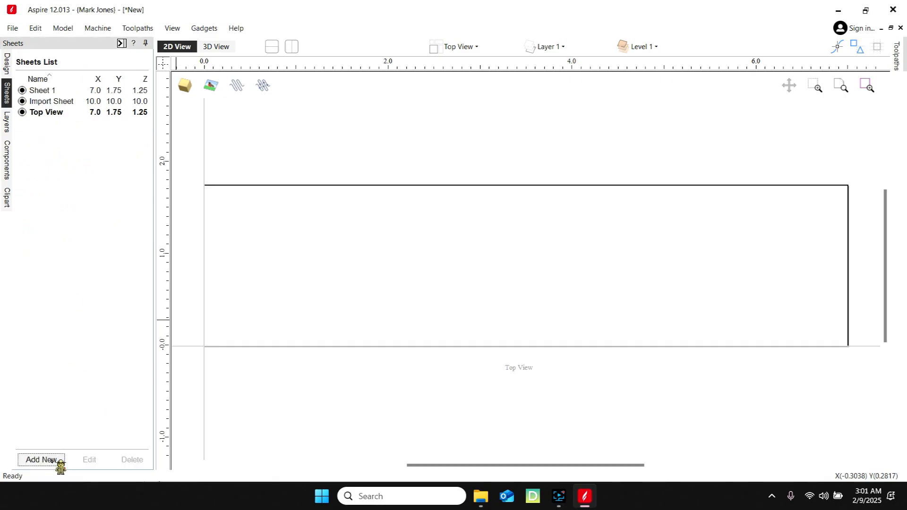
pyautogui.write('Passenger side')
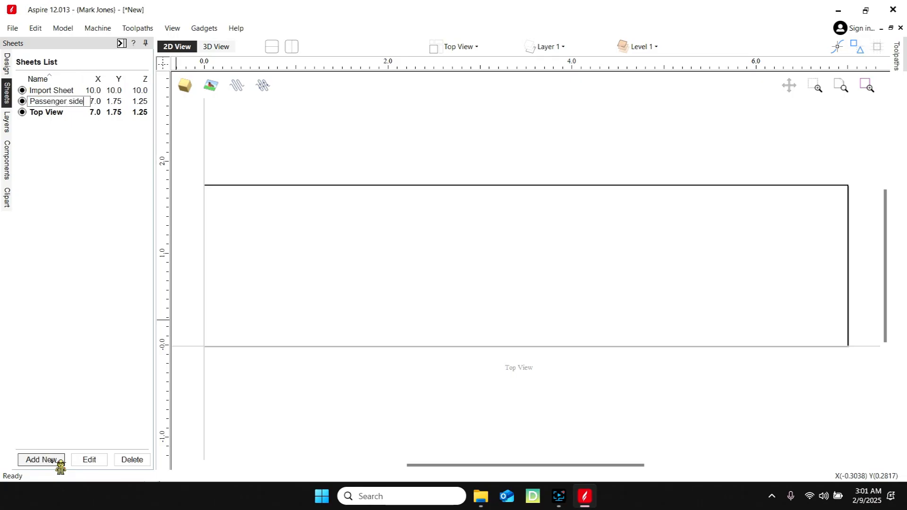
pyautogui.press('Return')
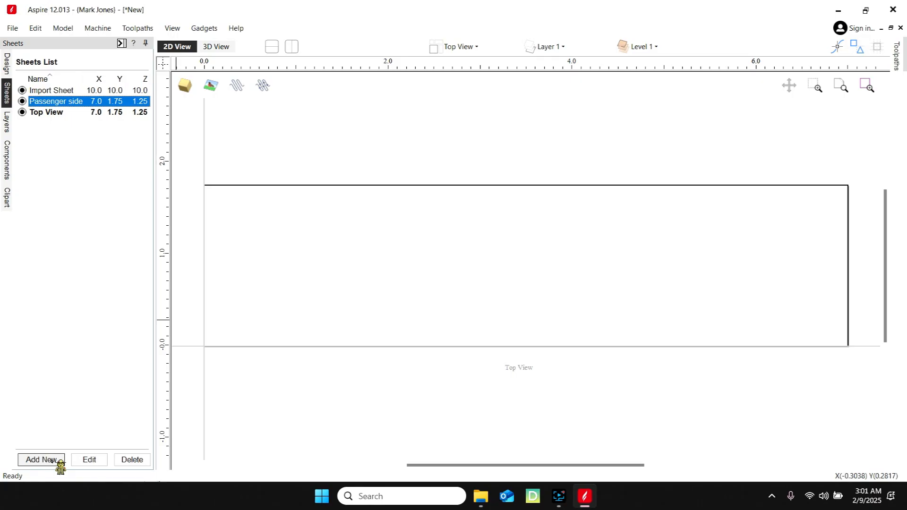
pyautogui.click(53, 460)
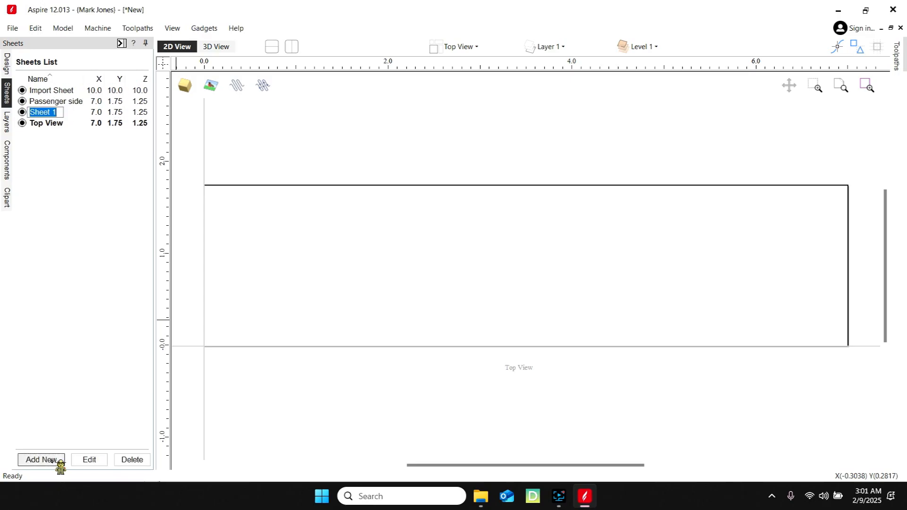
pyautogui.write('Drivers Side')
pyautogui.press('Return')
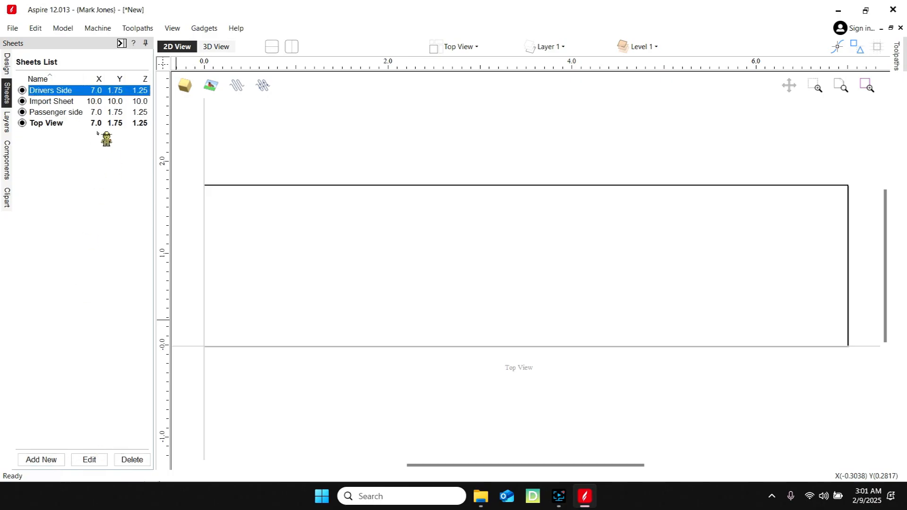
# Step: Set the Drivers Side sheet's height to 2.75 inches
pyautogui.click(123, 95)
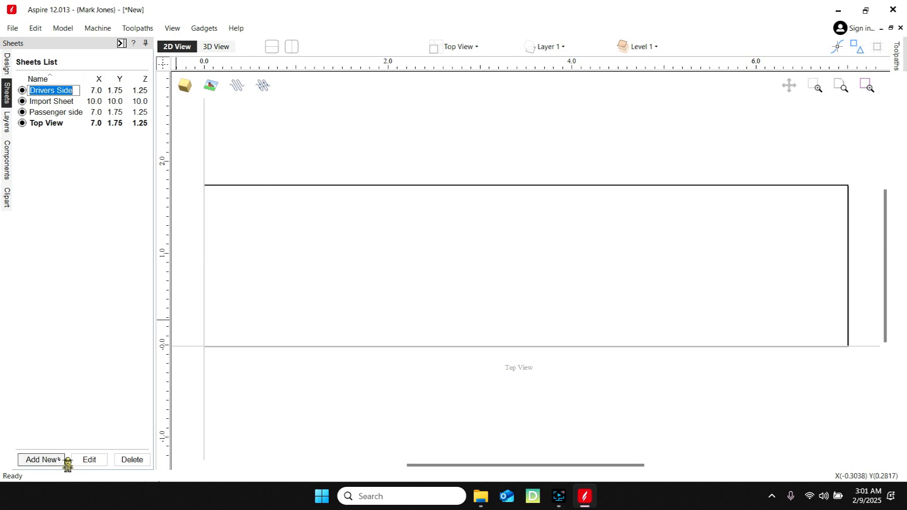
pyautogui.click(89, 460)
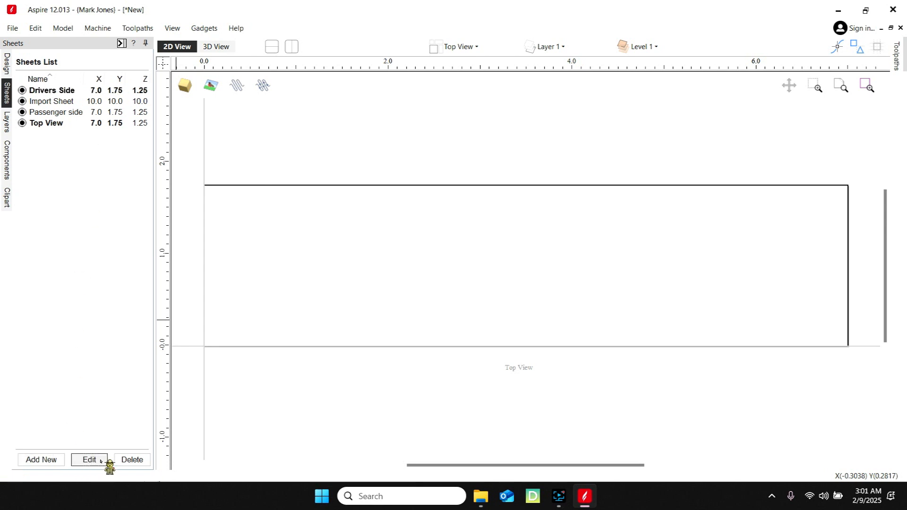
pyautogui.click(112, 109)
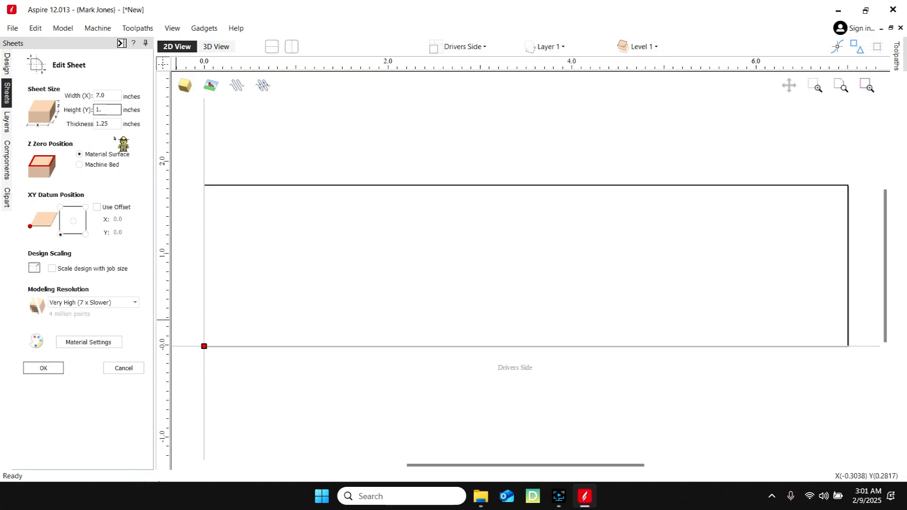
pyautogui.write('25')
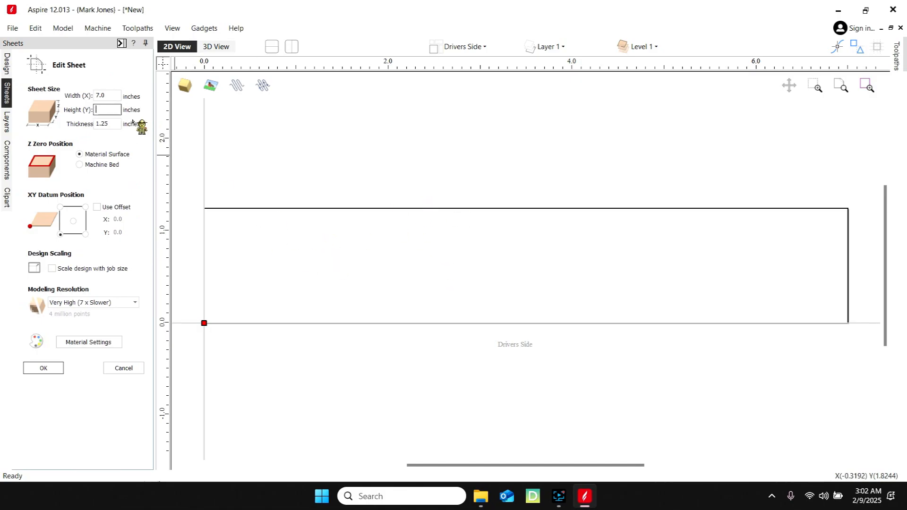
pyautogui.write('2.75')
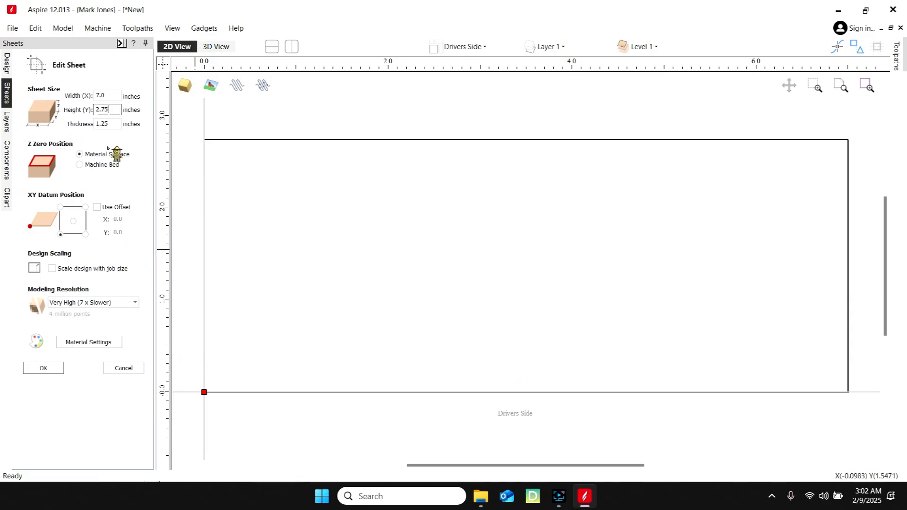
pyautogui.click(43, 368)
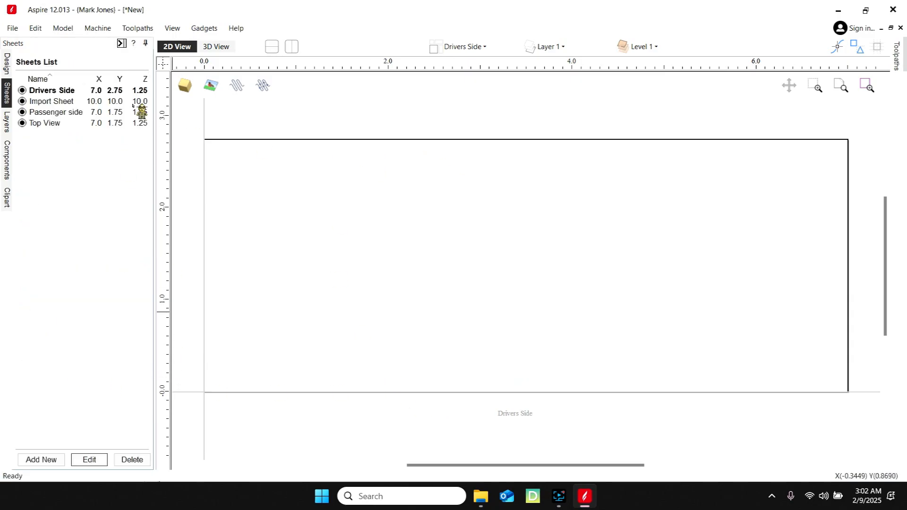
# Step: Set the Drivers Side sheet's height to 1.75 inches
pyautogui.click(114, 91)
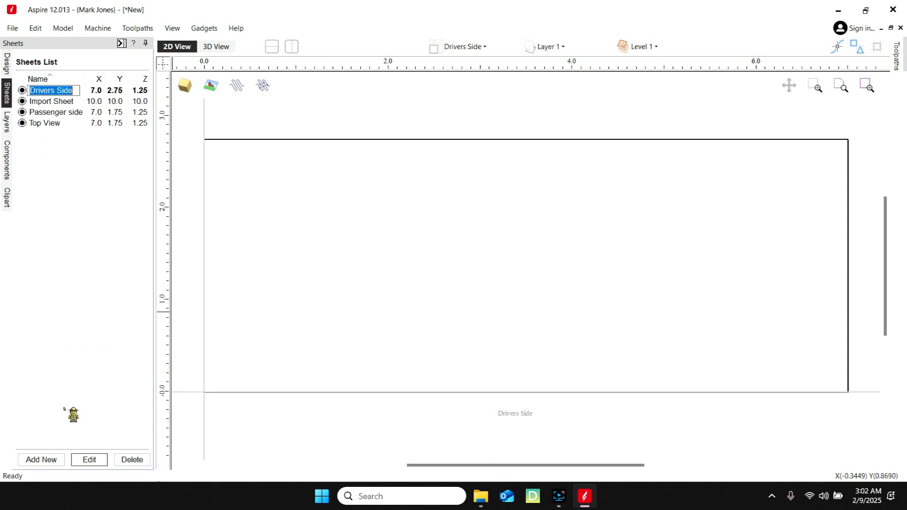
pyautogui.click(89, 460)
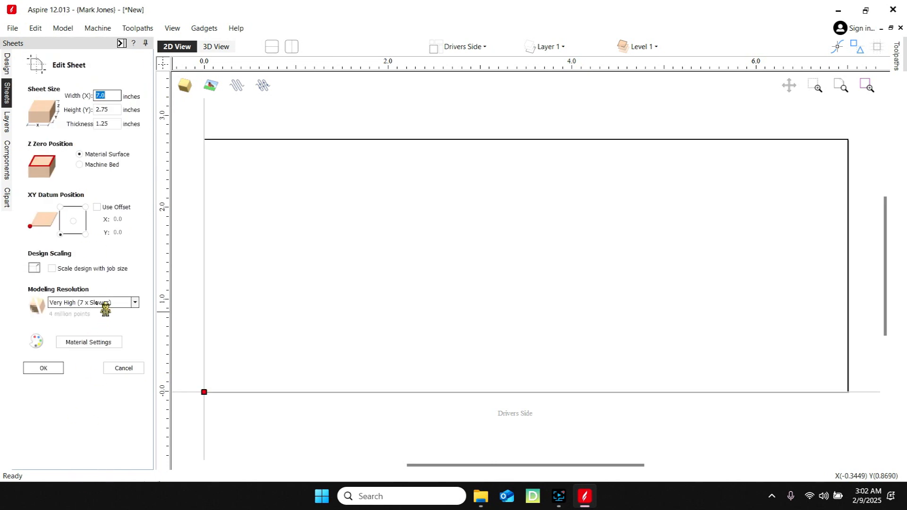
pyautogui.click(100, 109)
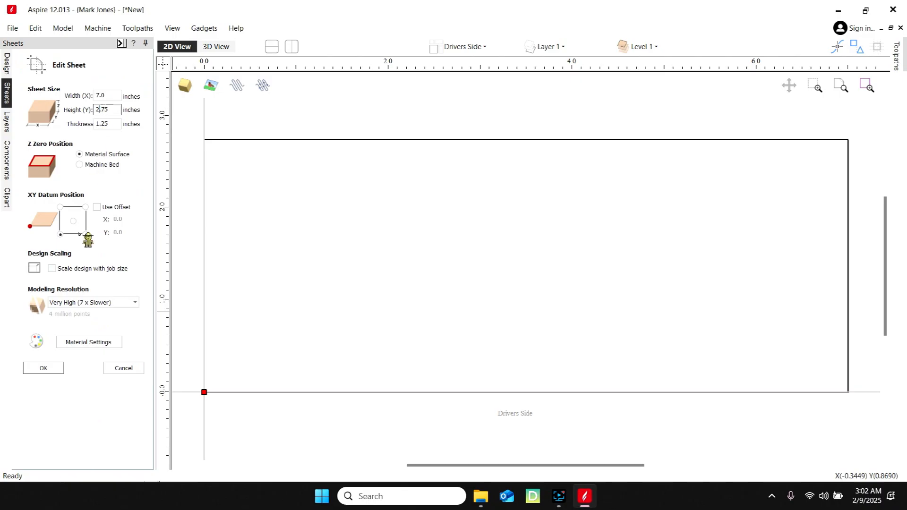
pyautogui.write('1')
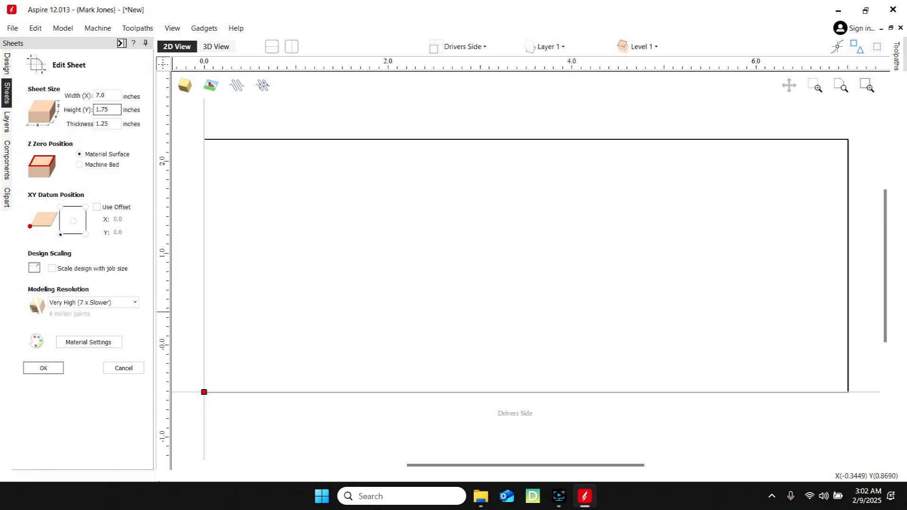
pyautogui.click(45, 369)
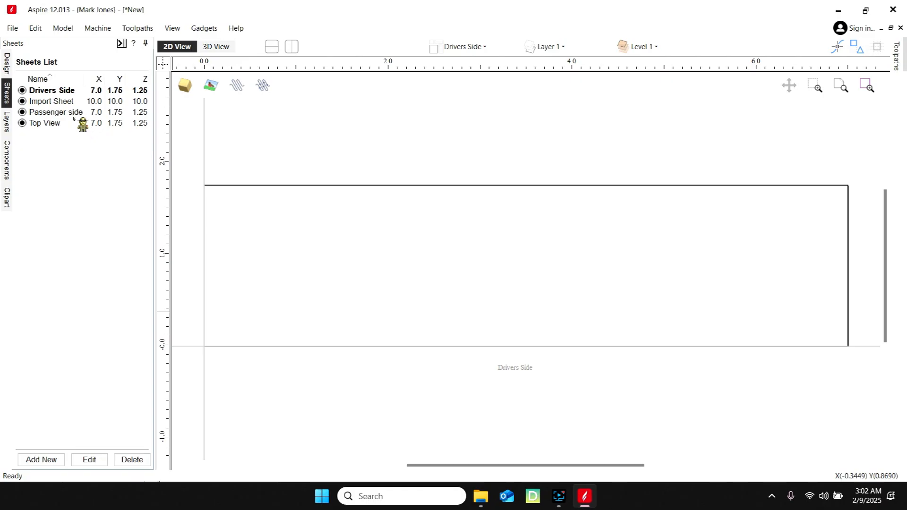
# Step: Make the Import Sheet the active sheet of the job
pyautogui.click(66, 102)
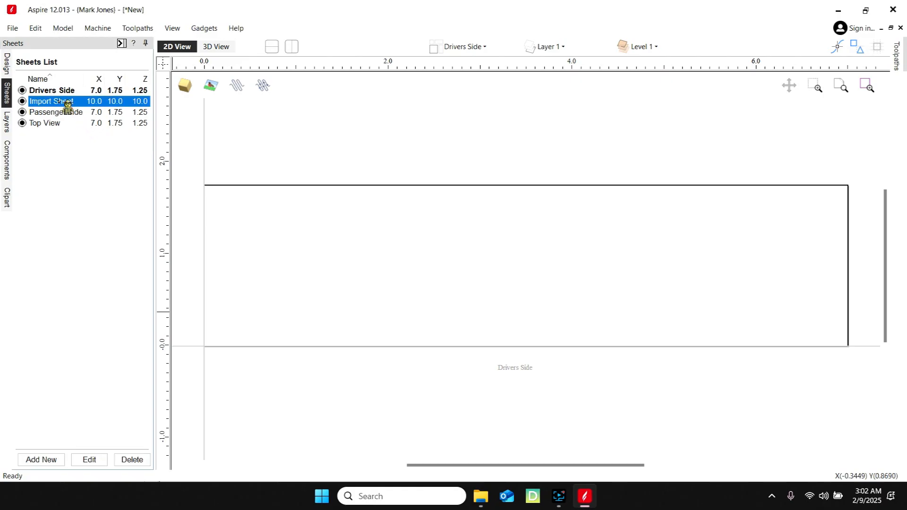
pyautogui.click(95, 112)
pyautogui.click(111, 124)
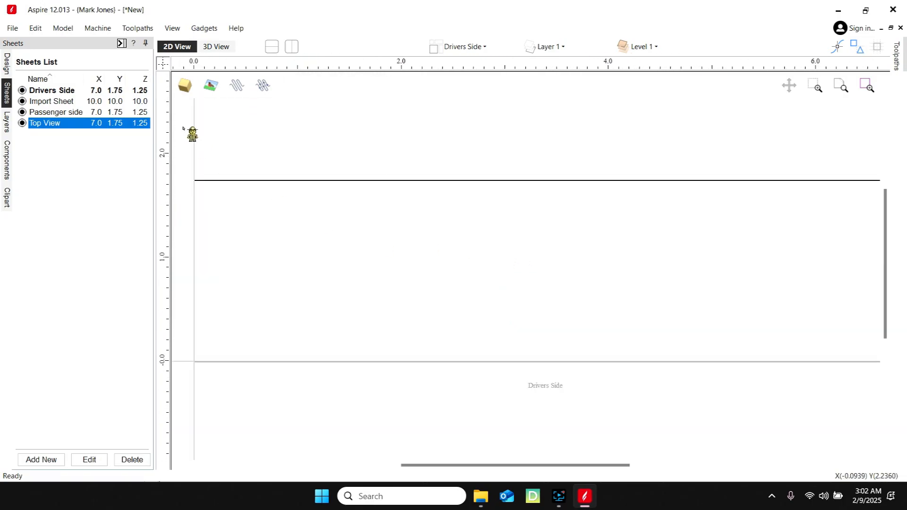
pyautogui.click(76, 101)
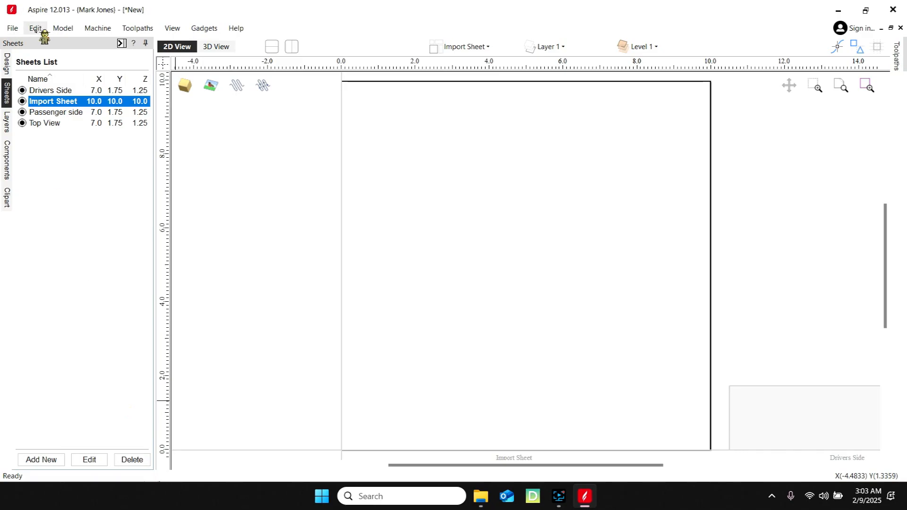
# Step: Load the Raptor.stl 3D model for import onto the Import Sheet
pyautogui.click(63, 29)
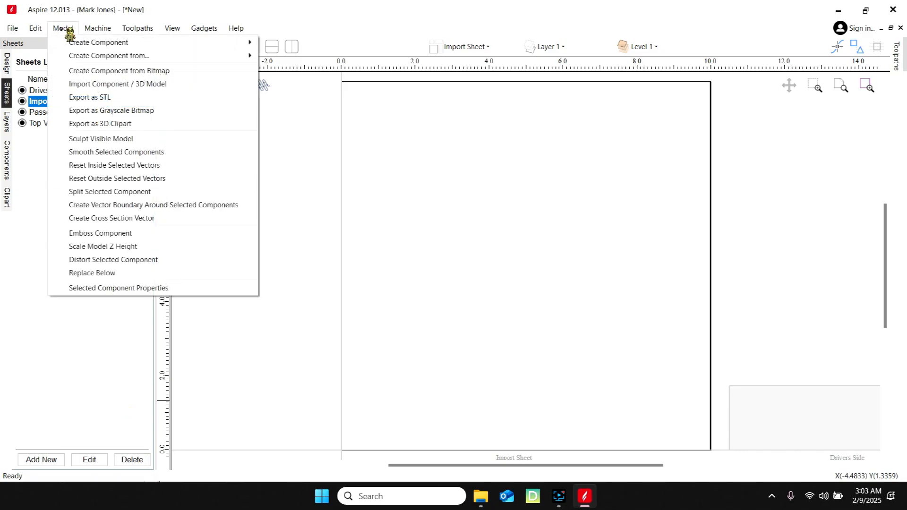
pyautogui.click(87, 85)
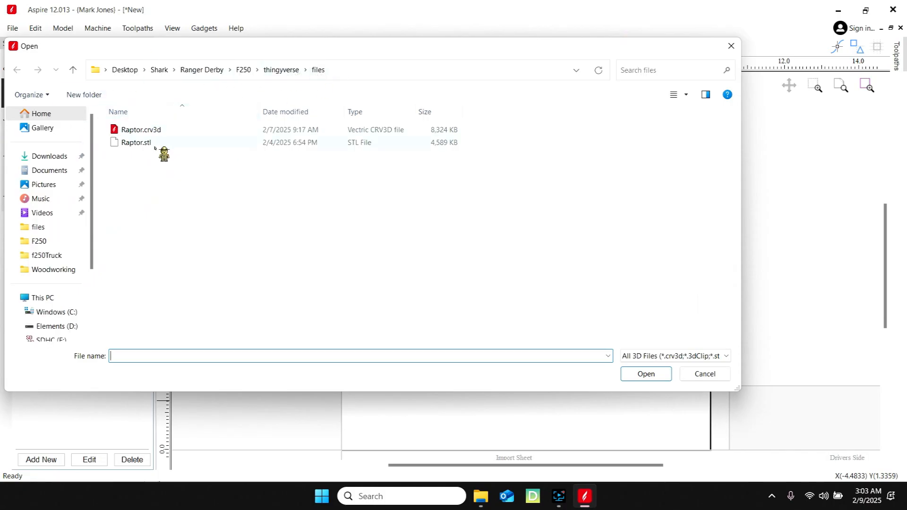
pyautogui.click(156, 144)
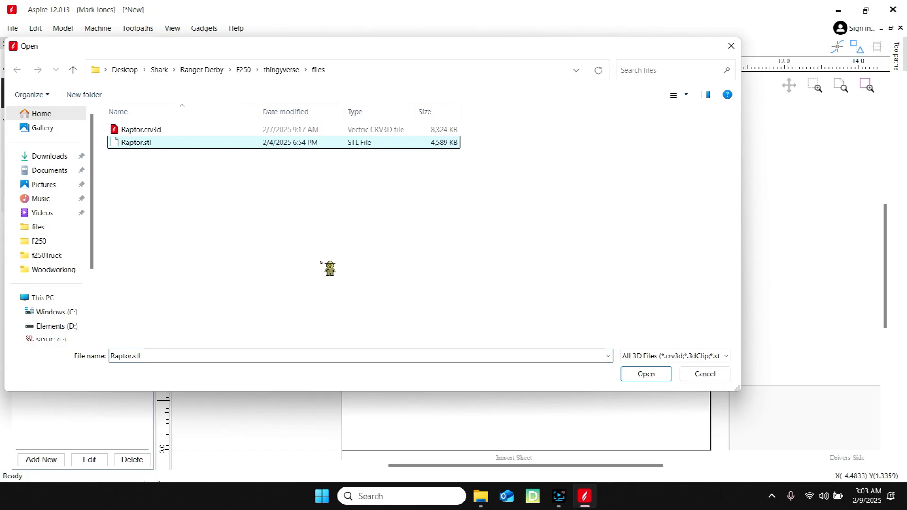
pyautogui.click(655, 375)
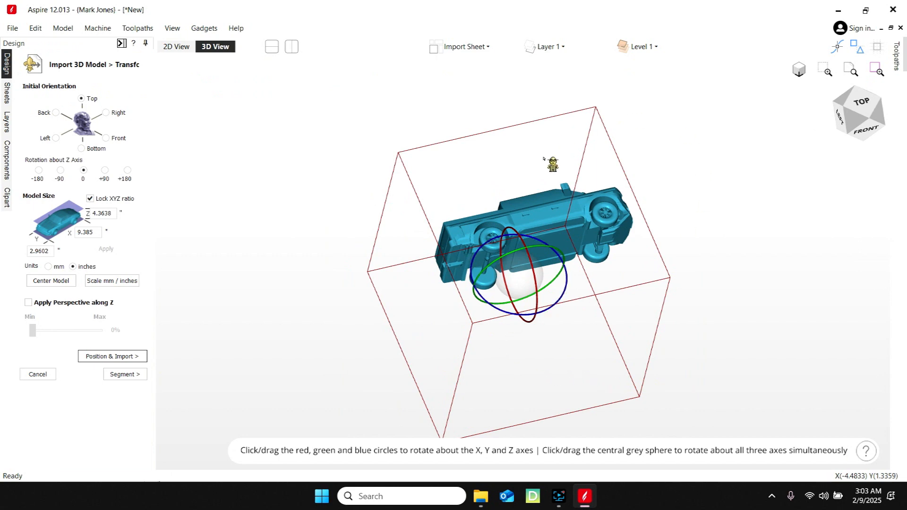
# Step: Center the truck model, set its initial orientation to Back, and continue to positioning it relative to the modeling plane
pyautogui.moveTo(867, 110); pyautogui.dragTo(871, 136)
pyautogui.click(58, 281)
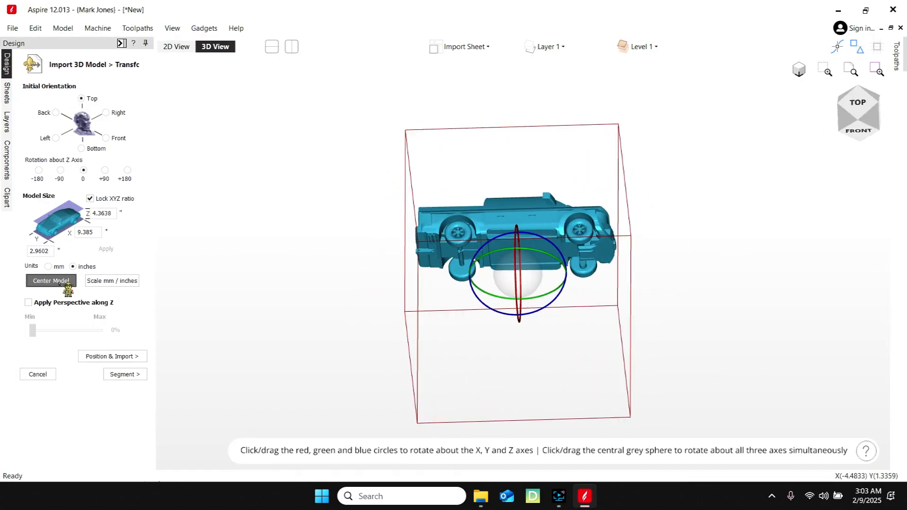
pyautogui.moveTo(865, 111)
pyautogui.mouseDown()
pyautogui.moveTo(875, 125)
pyautogui.moveTo(862, 127)
pyautogui.mouseUp()
pyautogui.click(861, 123)
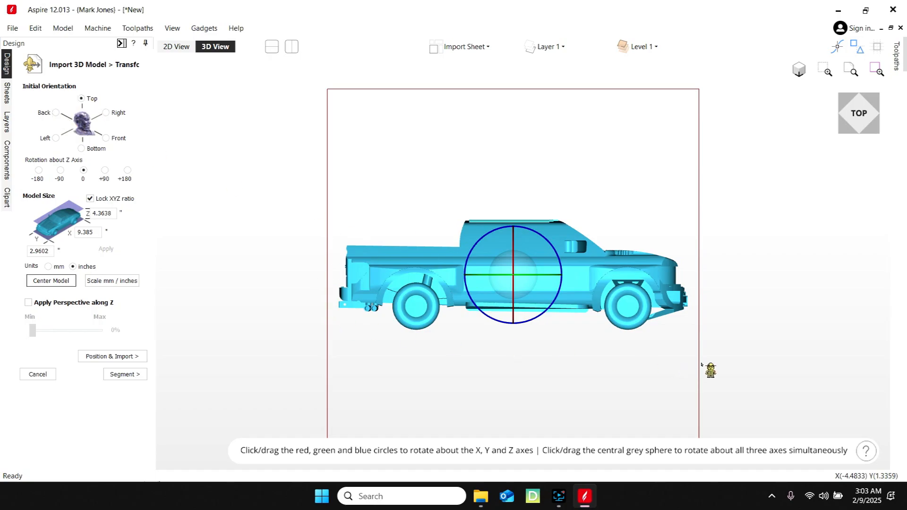
pyautogui.click(57, 112)
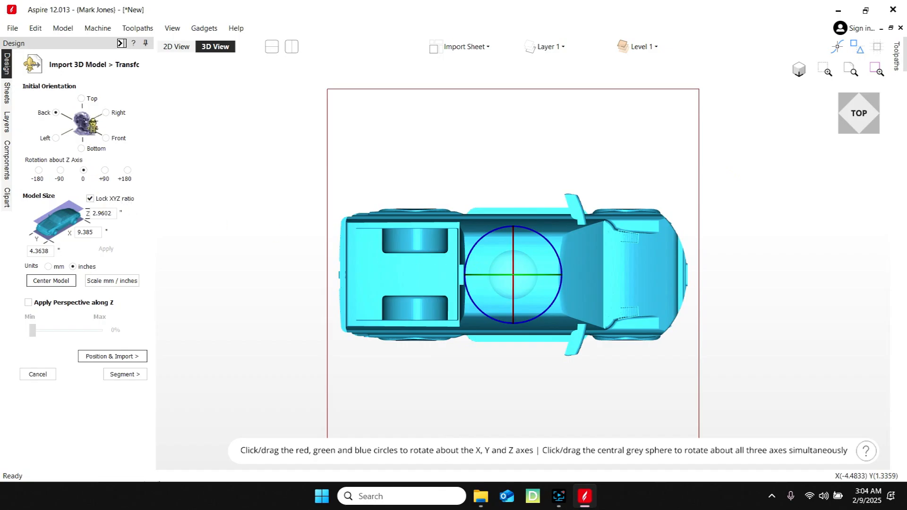
pyautogui.click(119, 357)
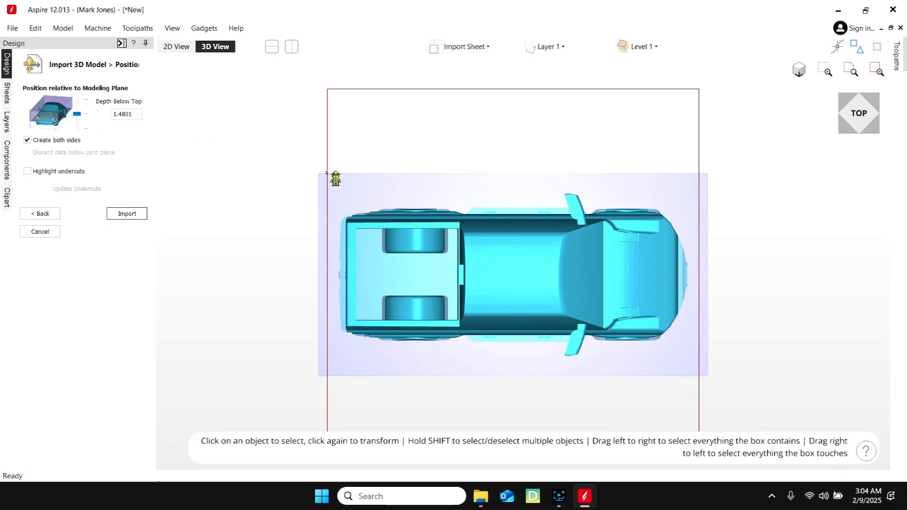
# Step: Check the modeling plane against the truck from the front and turn off creating both sides
pyautogui.click(873, 134)
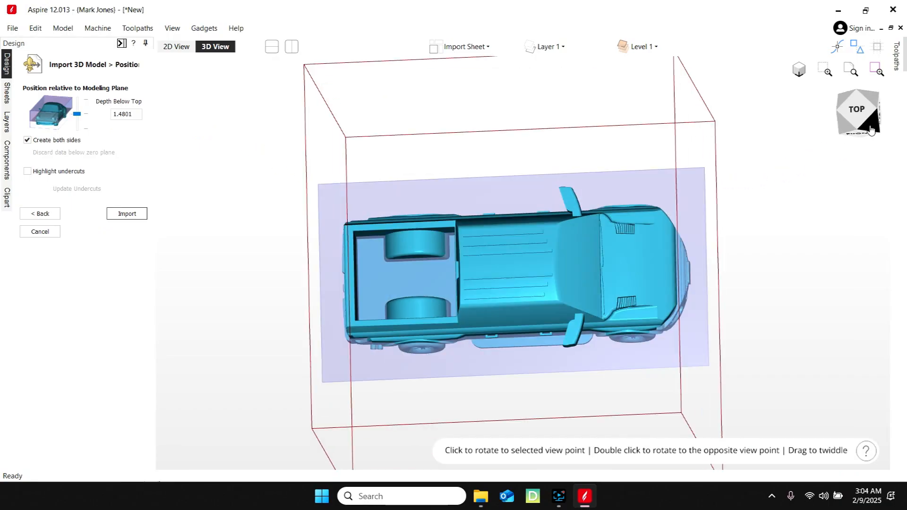
pyautogui.click(848, 135)
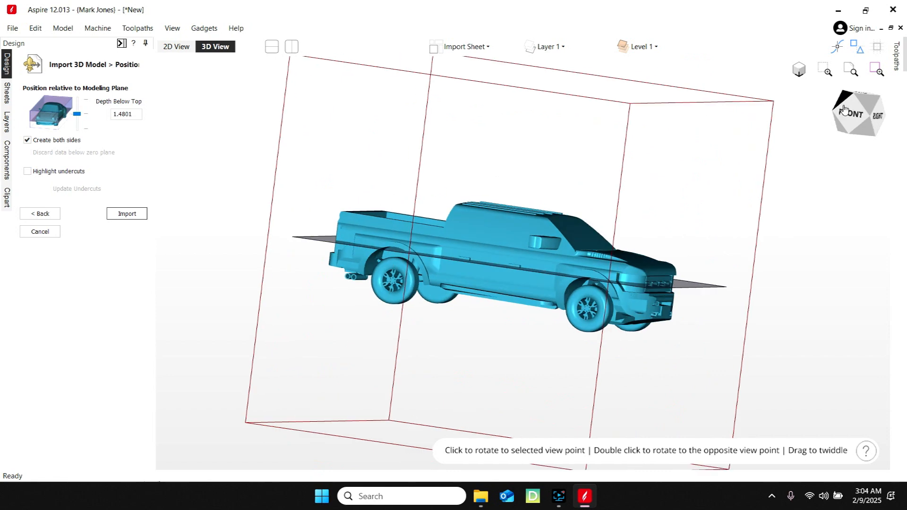
pyautogui.click(869, 133)
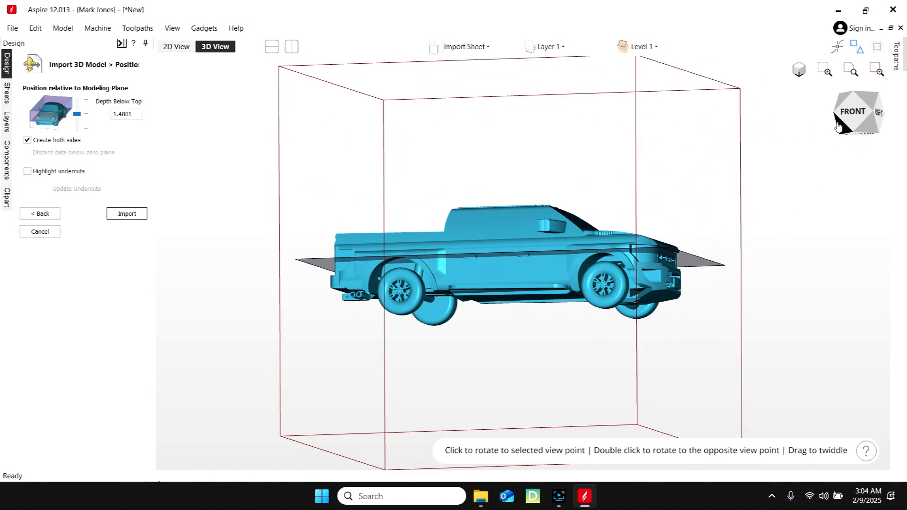
pyautogui.moveTo(852, 117); pyautogui.dragTo(858, 124)
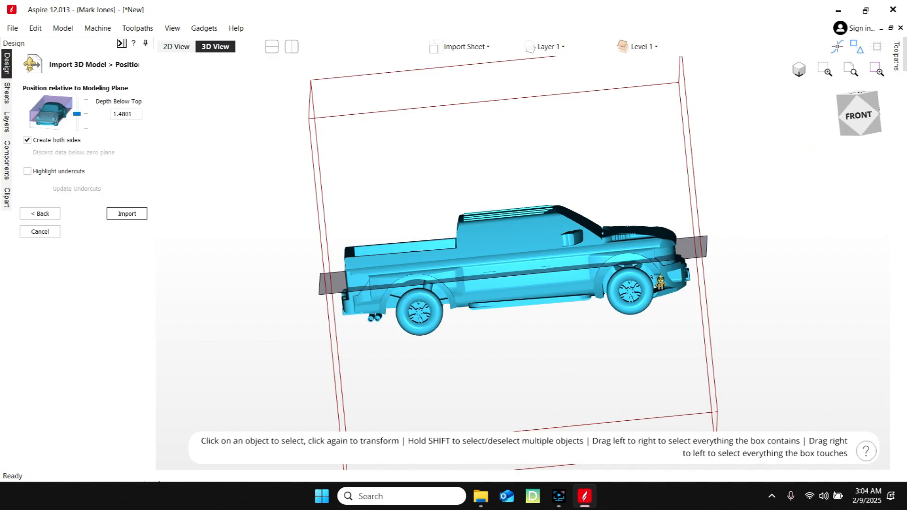
pyautogui.click(28, 140)
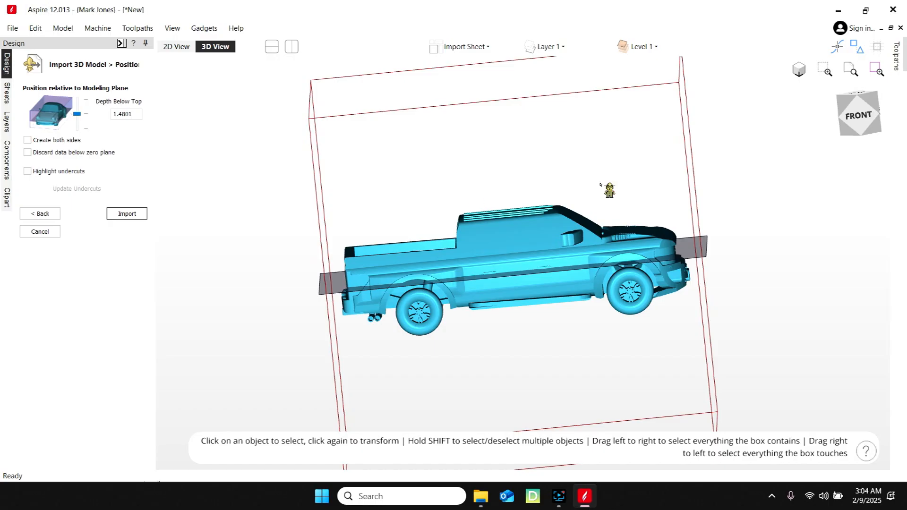
# Step: Lower the modeling plane to a depth of 2.4866 below the truck's top and import the model
pyautogui.moveTo(864, 117); pyautogui.dragTo(867, 113)
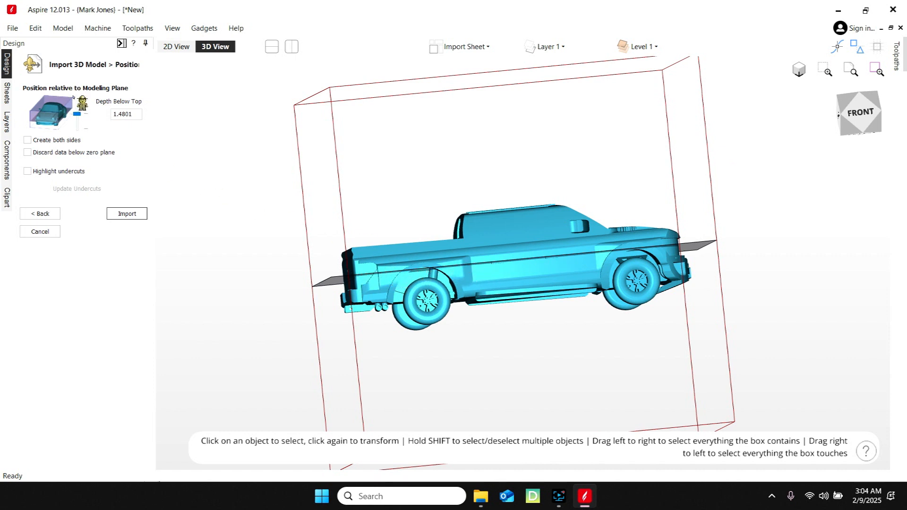
pyautogui.moveTo(78, 114); pyautogui.dragTo(90, 126)
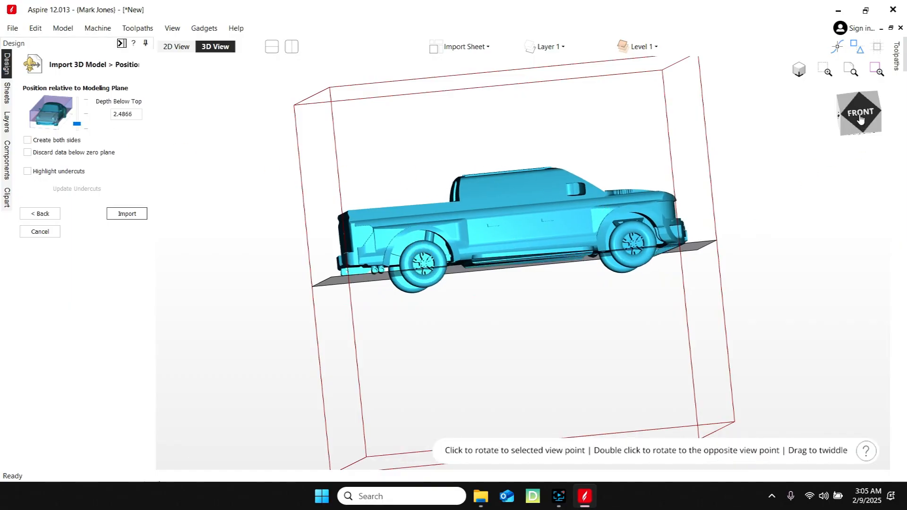
pyautogui.click(847, 129)
pyautogui.moveTo(846, 128); pyautogui.dragTo(858, 122)
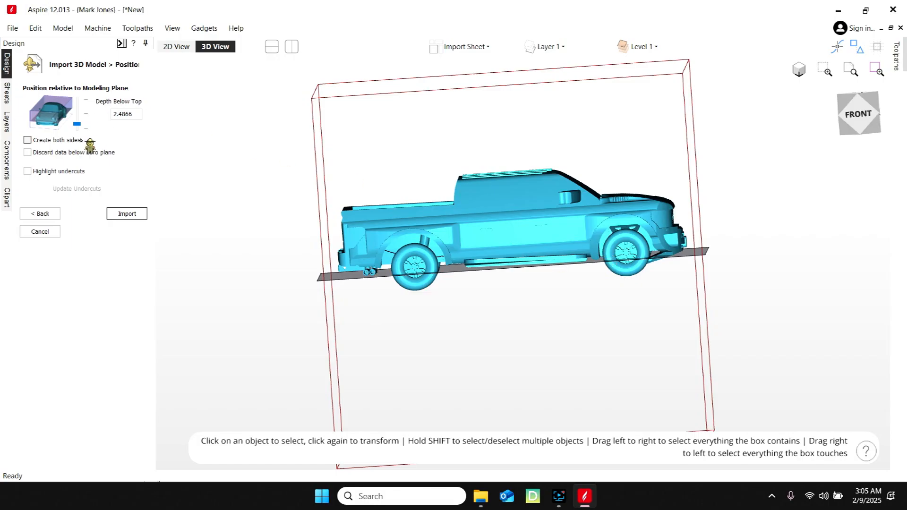
pyautogui.click(859, 114)
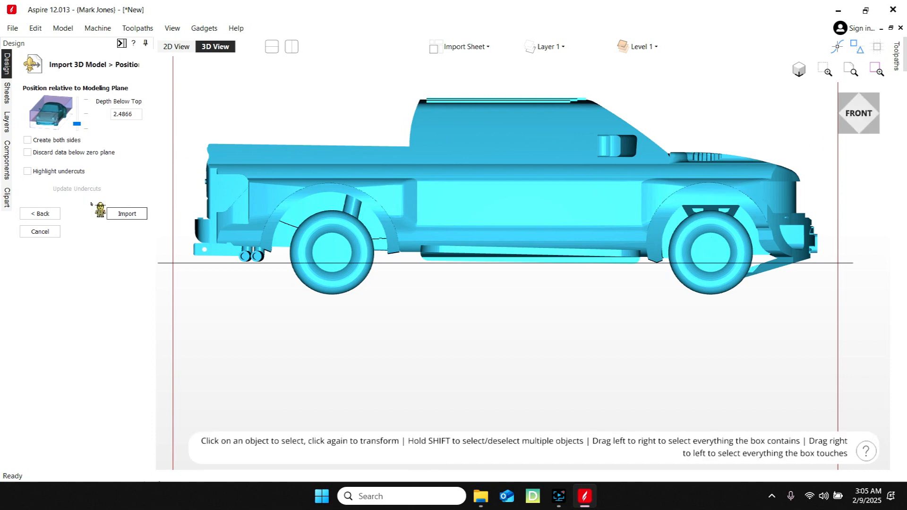
pyautogui.click(130, 215)
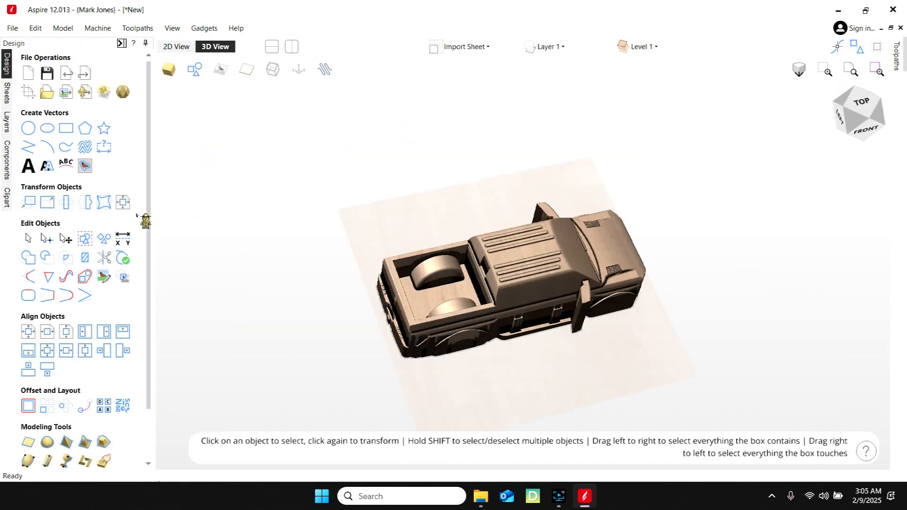
# Step: Move the imported Raptor component from the Import Sheet to the Top View sheet
pyautogui.doubleClick(867, 110)
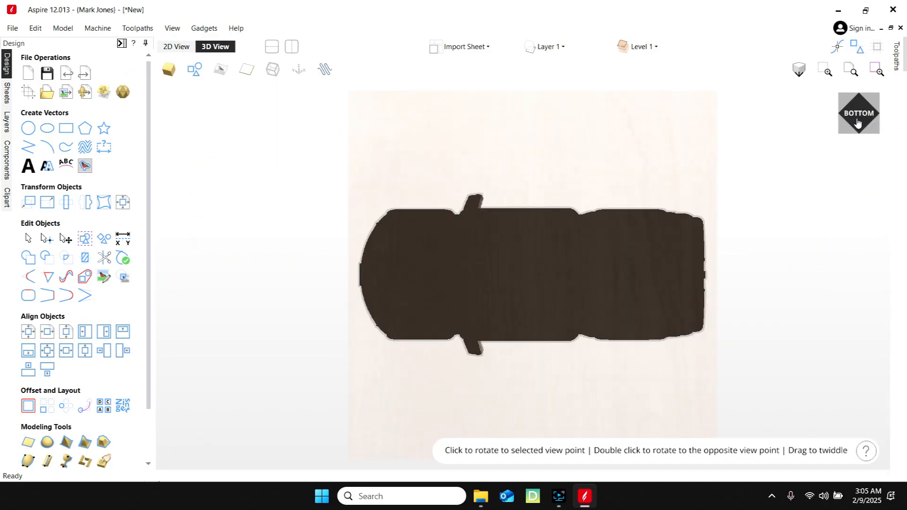
pyautogui.doubleClick(859, 121)
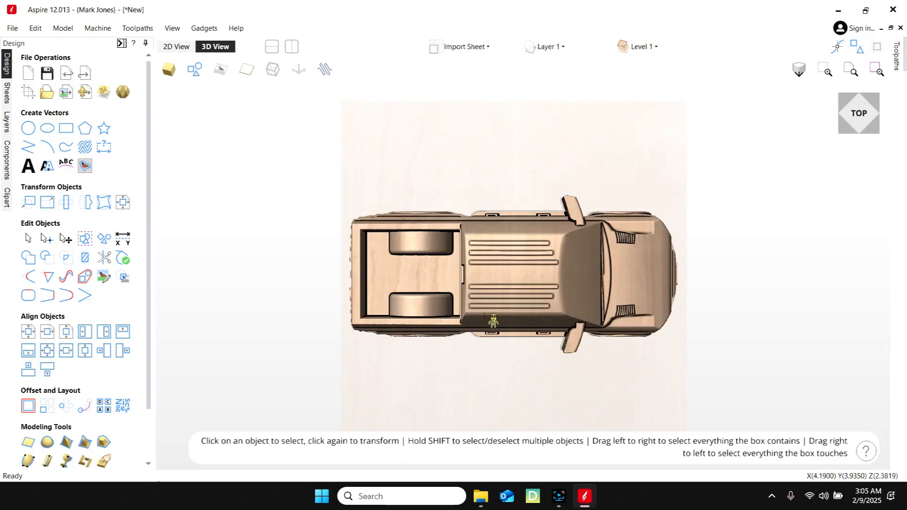
pyautogui.rightClick(520, 269)
pyautogui.moveTo(559, 263)
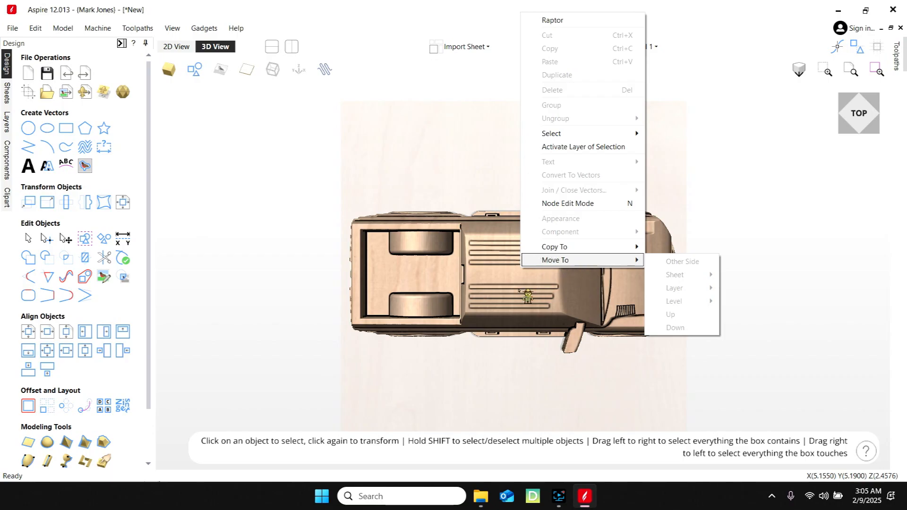
pyautogui.click(480, 301)
pyautogui.rightClick(561, 259)
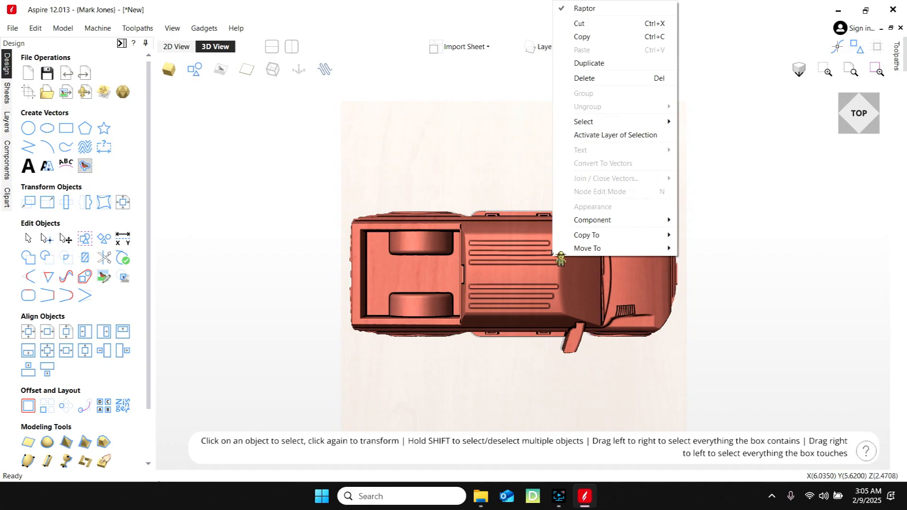
pyautogui.moveTo(588, 249)
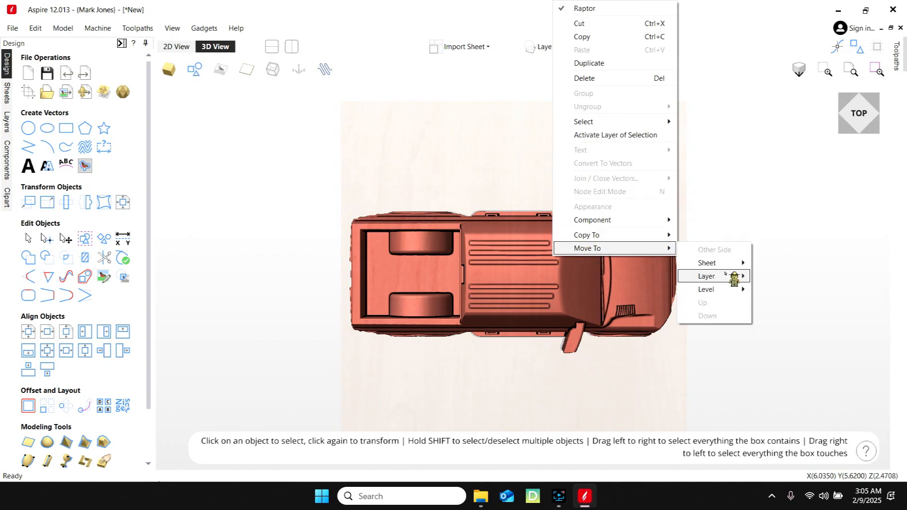
pyautogui.moveTo(728, 268)
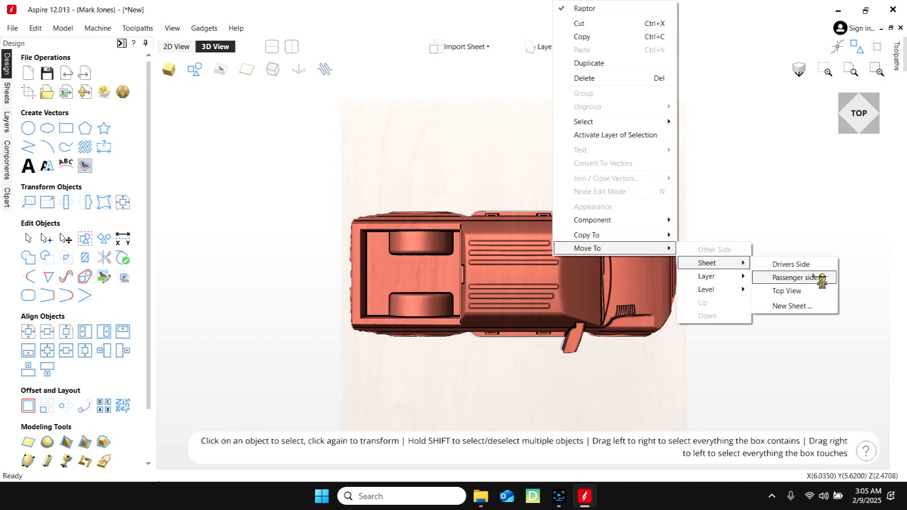
pyautogui.click(807, 291)
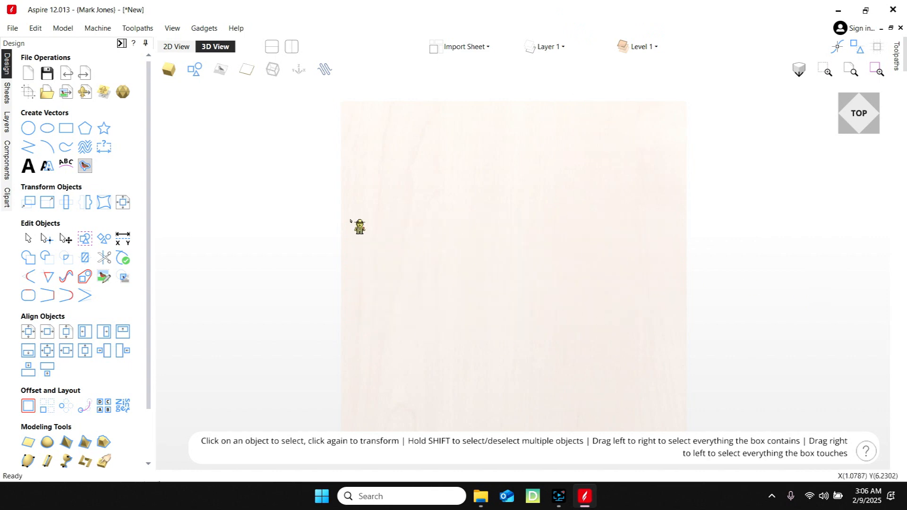
# Step: Activate the Top View sheet and arrange its 2D and 3D views side by side
pyautogui.click(7, 95)
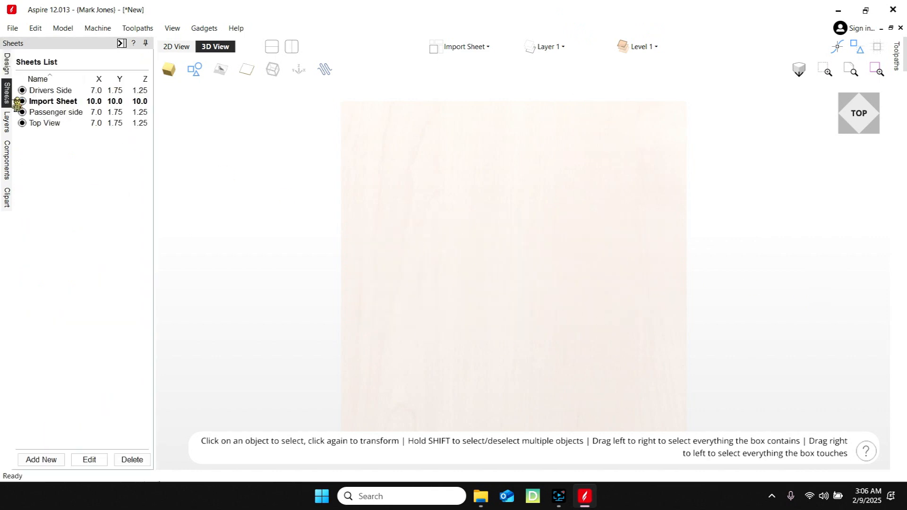
pyautogui.click(65, 124)
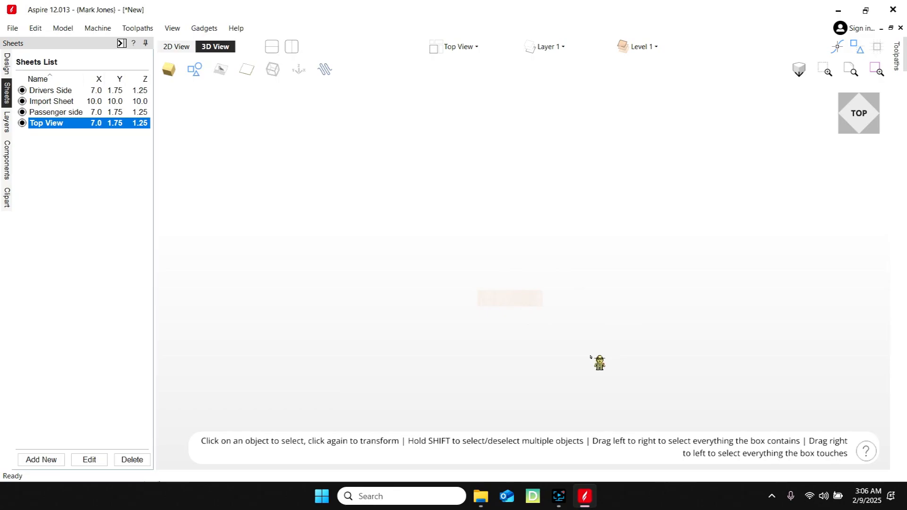
pyautogui.click(176, 47)
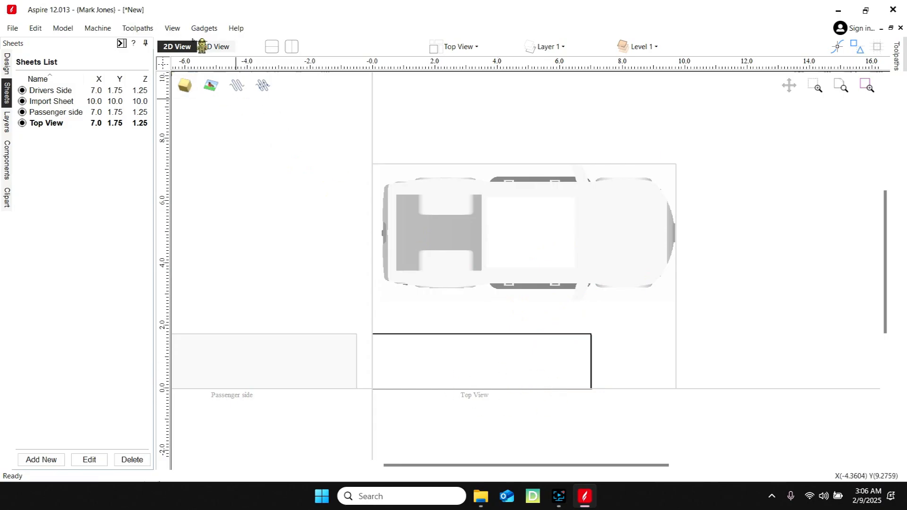
pyautogui.click(228, 48)
pyautogui.click(177, 46)
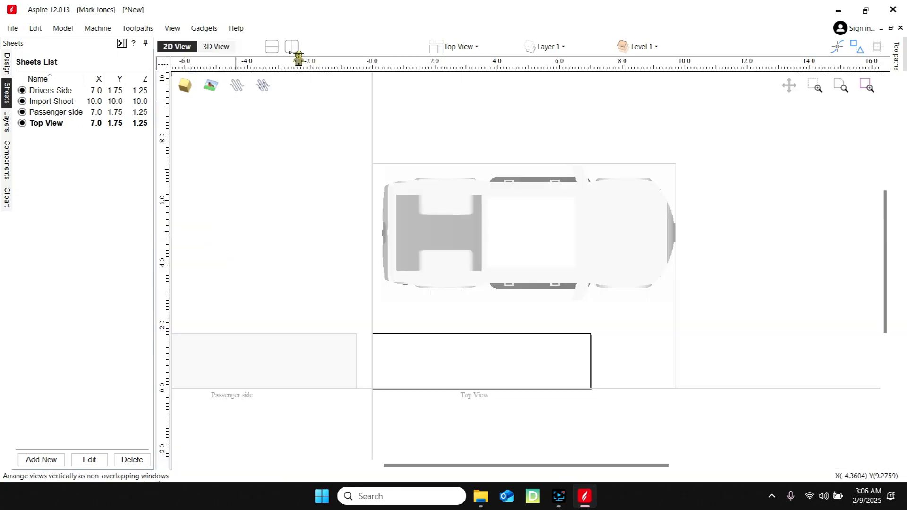
pyautogui.click(291, 49)
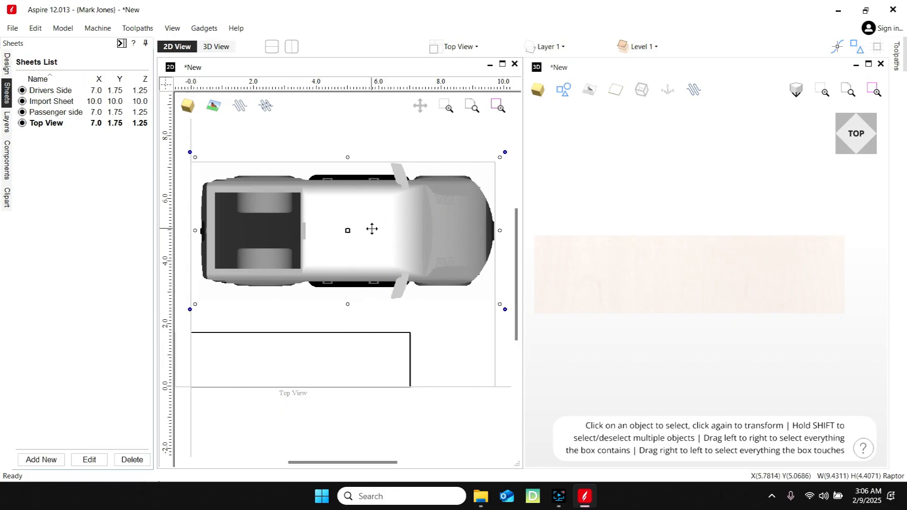
# Step: Move the Raptor component onto the Top View sheet outline and scale it down proportionally to about 4.5 by 2.1 inches
pyautogui.moveTo(371, 228); pyautogui.dragTo(351, 348)
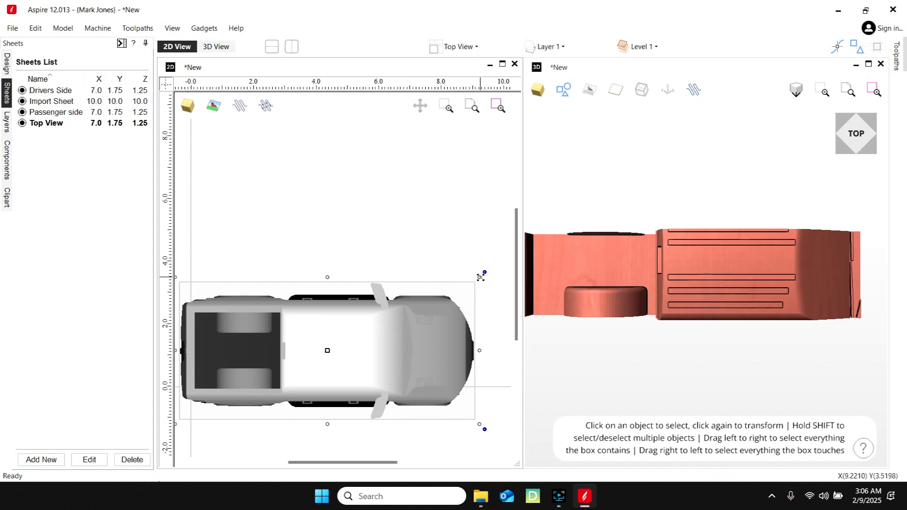
pyautogui.moveTo(480, 276); pyautogui.dragTo(461, 326)
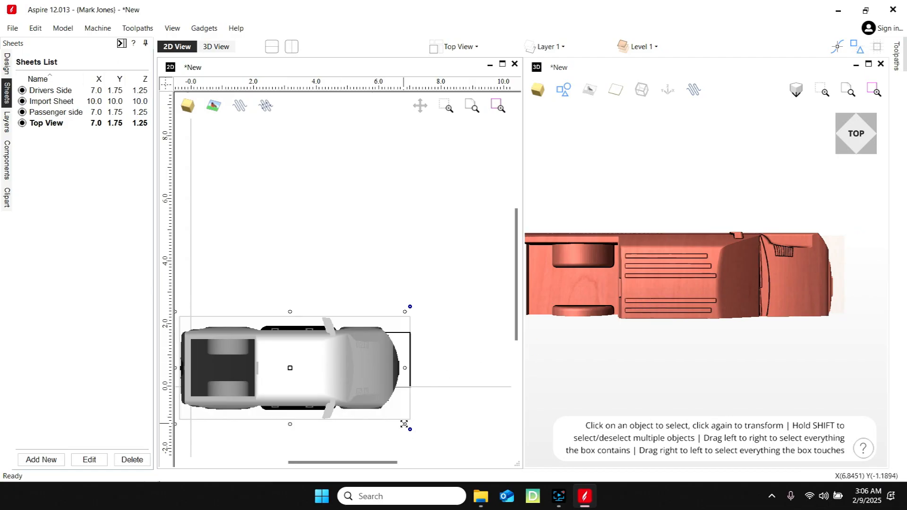
pyautogui.moveTo(404, 424); pyautogui.dragTo(331, 386)
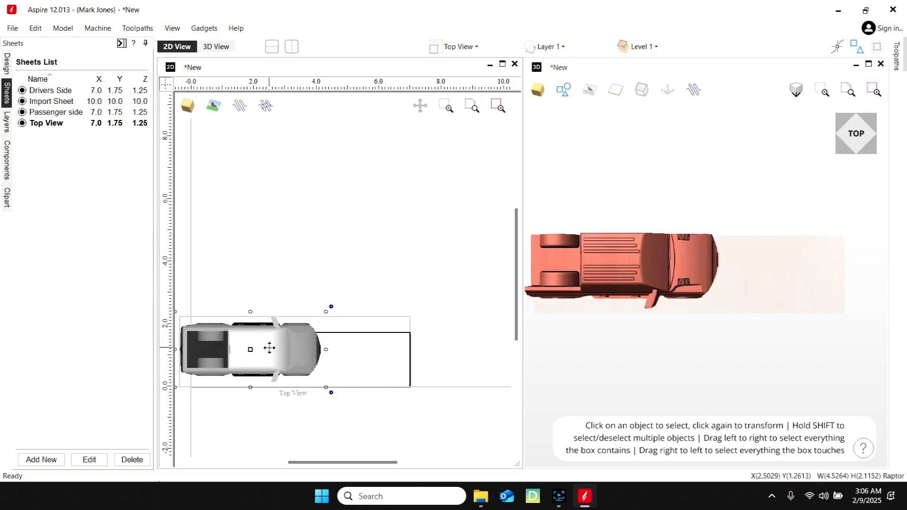
pyautogui.moveTo(285, 351); pyautogui.dragTo(314, 359)
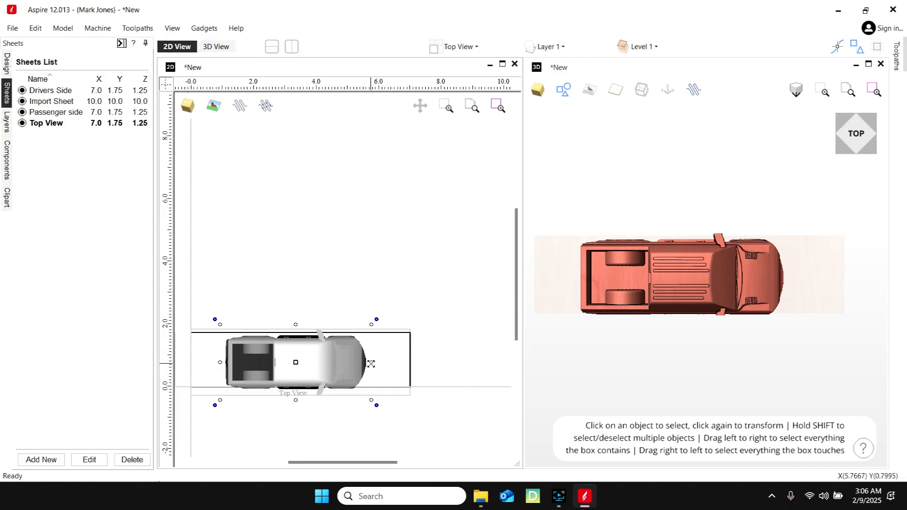
# Step: Stretch the truck lengthwise to about 7.0 inches so it spans the sheet, and center it in the material
pyautogui.moveTo(371, 364); pyautogui.dragTo(404, 366)
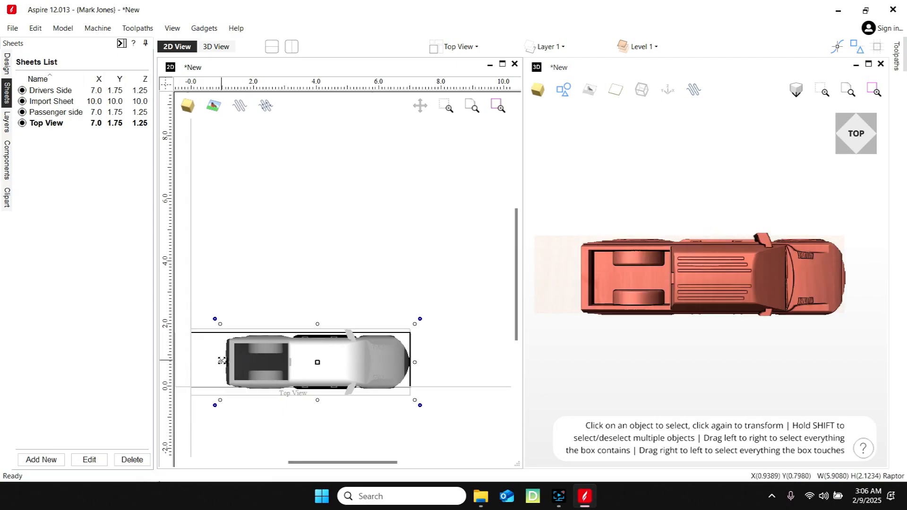
pyautogui.moveTo(222, 360); pyautogui.dragTo(192, 360)
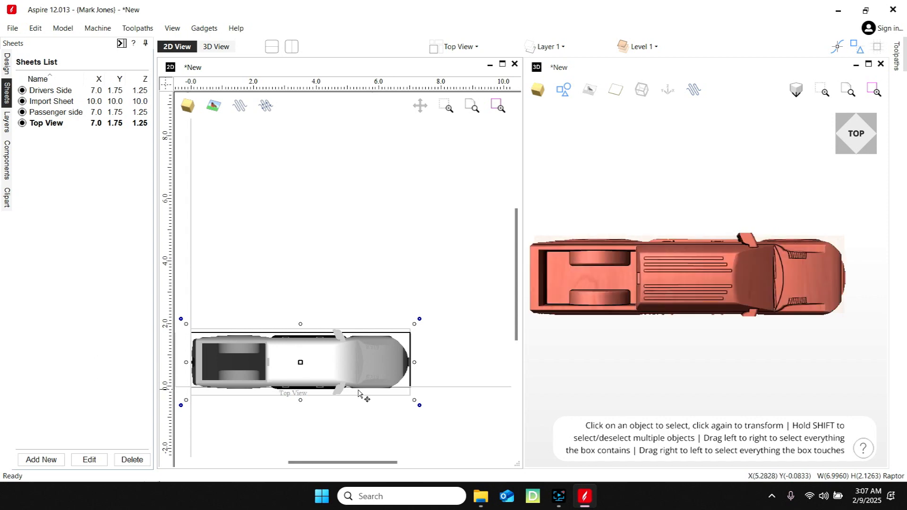
pyautogui.click(6, 64)
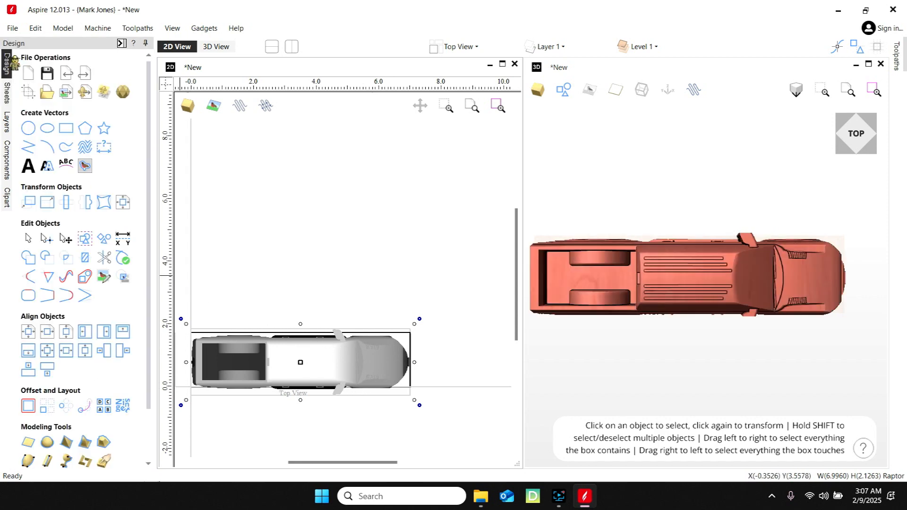
pyautogui.click(28, 333)
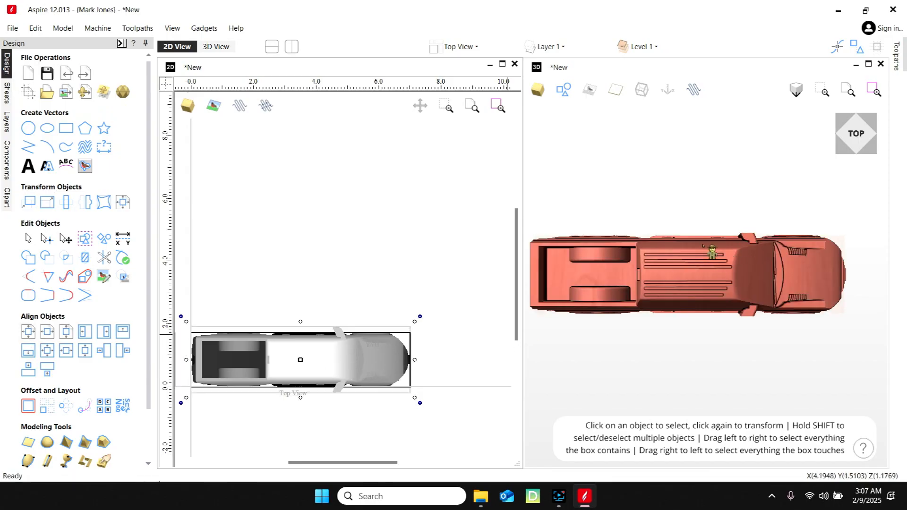
# Step: Inspect the truck's fit on the sheet and check its width and height with Set Size
pyautogui.scroll(3, 306, 352)
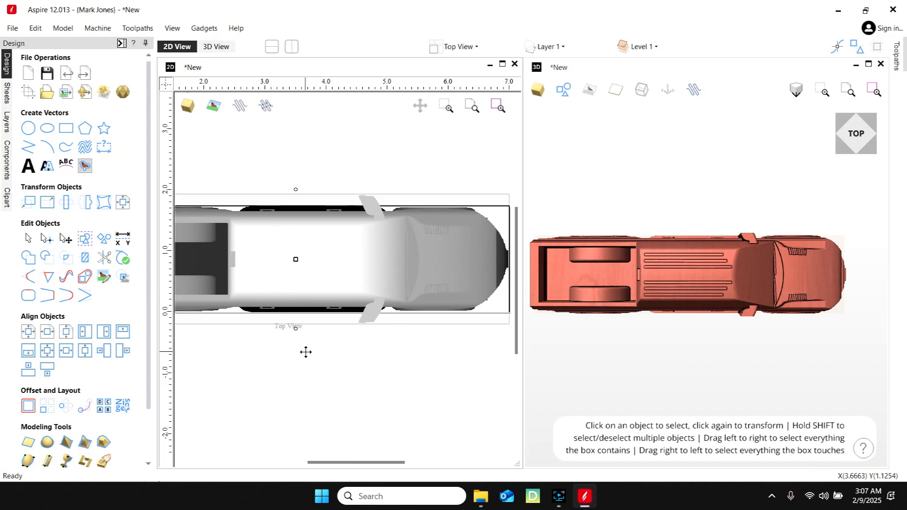
pyautogui.scroll(-1, 369, 231)
pyautogui.scroll(-2, 369, 230)
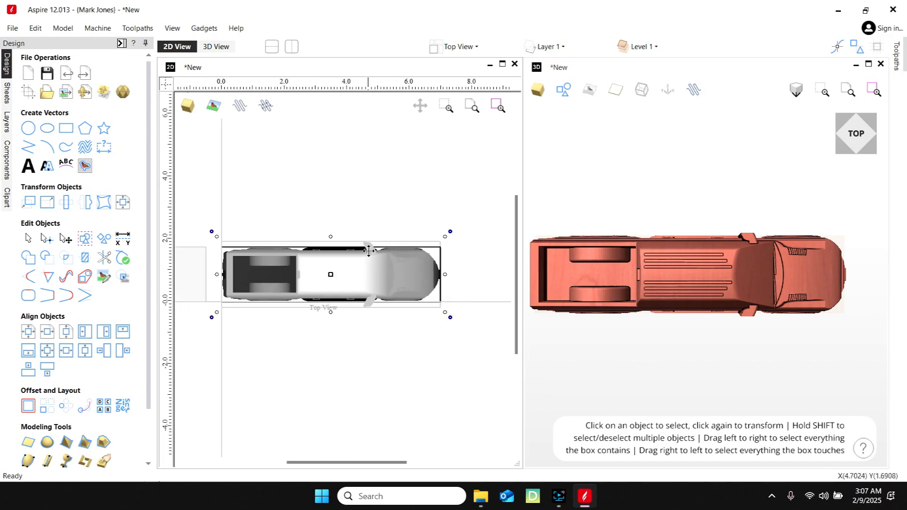
pyautogui.click(330, 275)
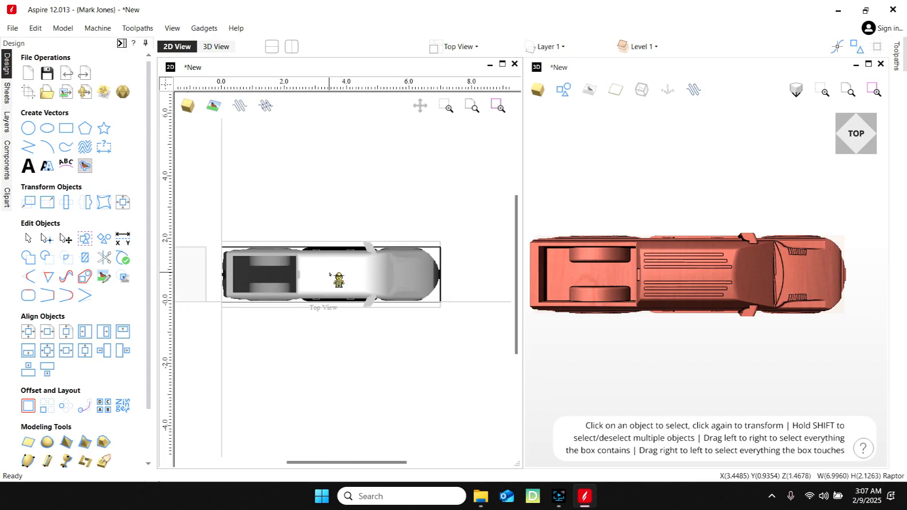
pyautogui.click(322, 271)
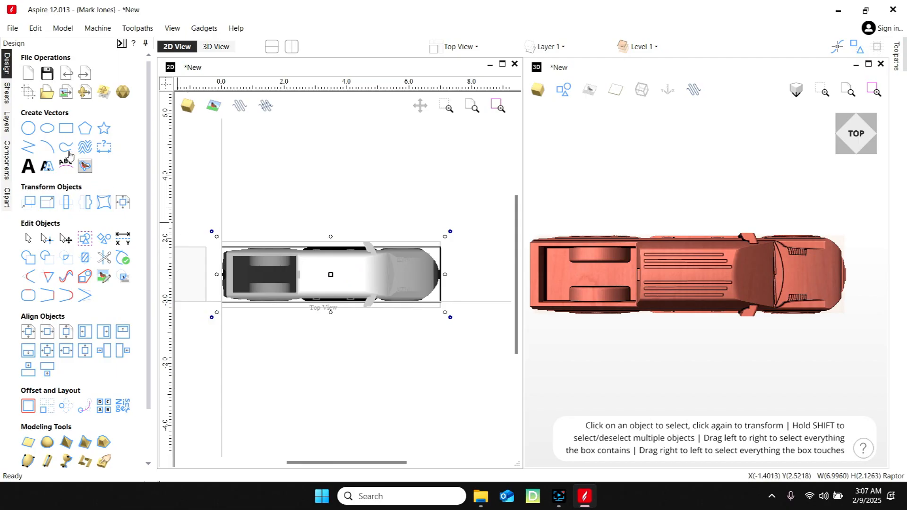
pyautogui.click(48, 203)
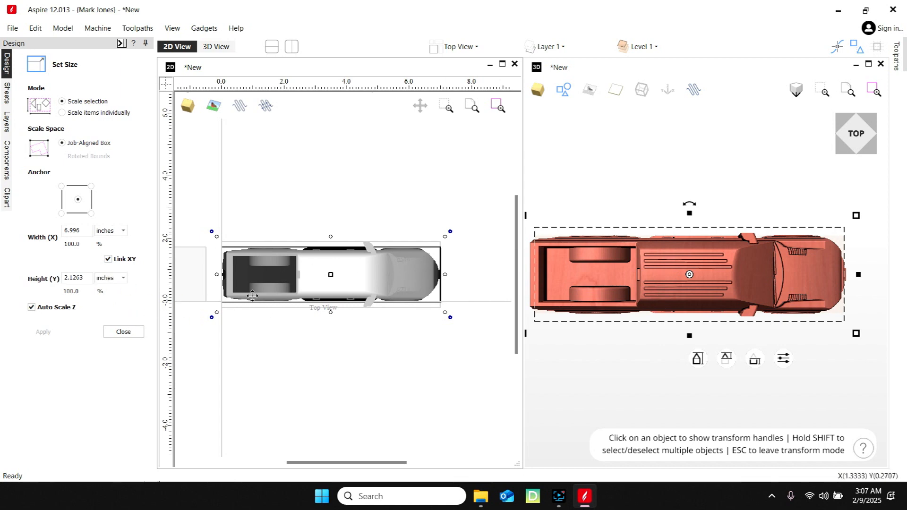
pyautogui.click(136, 334)
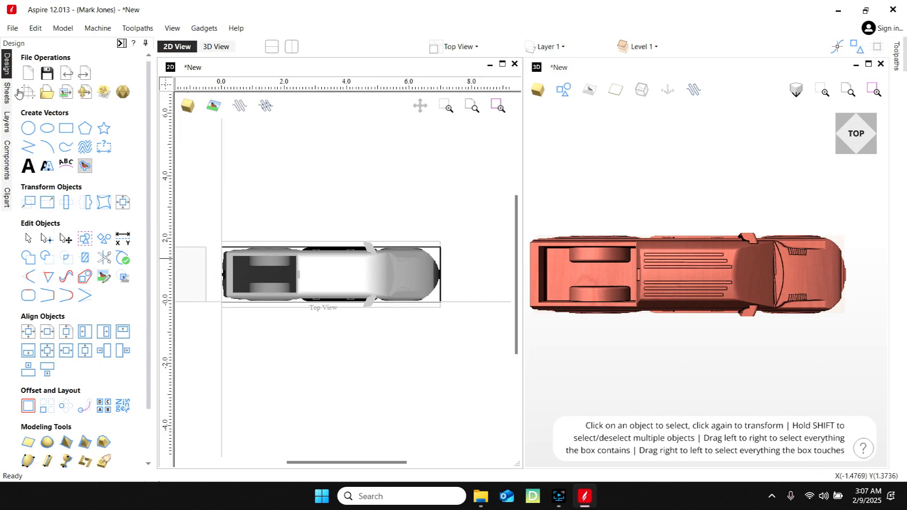
# Step: Set the Top View sheet's height (Y) to 2.75 inches and apply the new sheet size
pyautogui.click(14, 105)
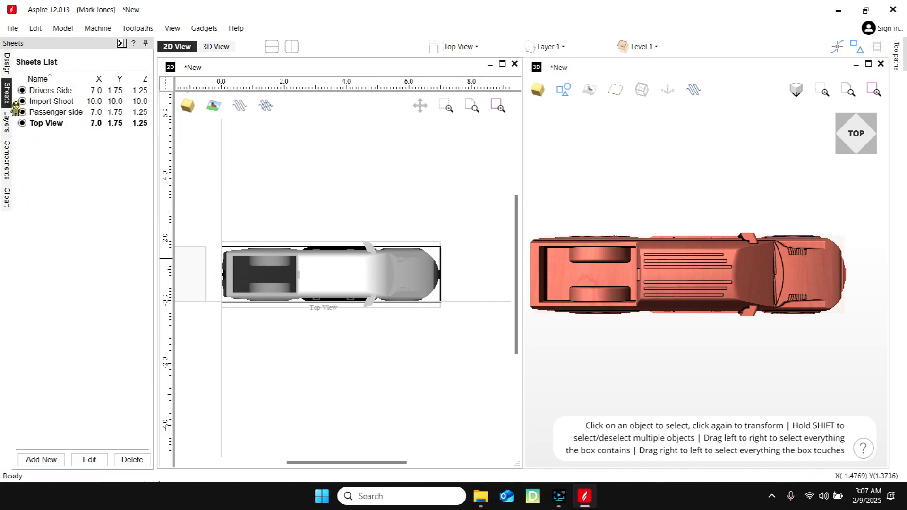
pyautogui.click(125, 124)
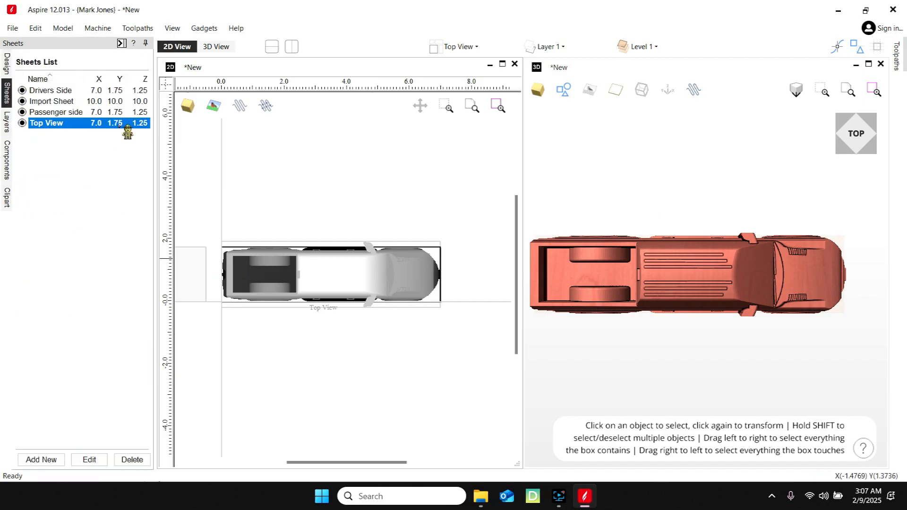
pyautogui.click(89, 461)
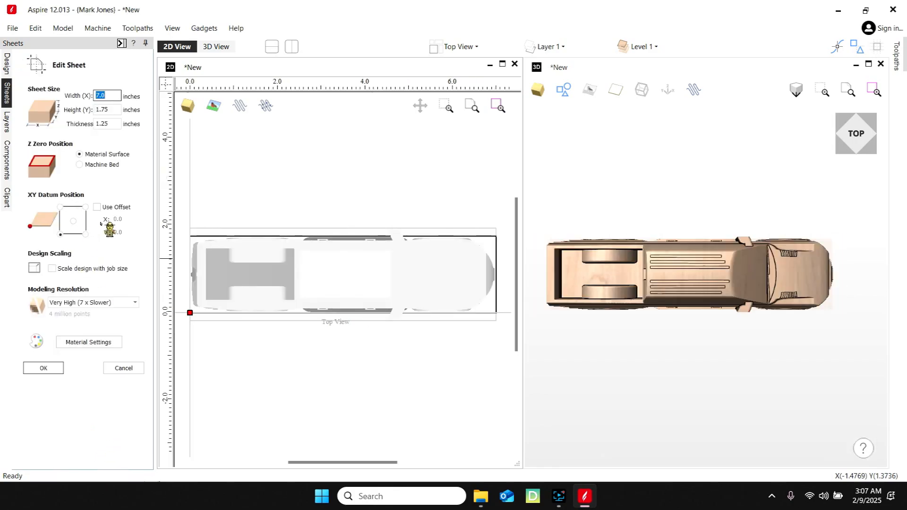
pyautogui.click(101, 110)
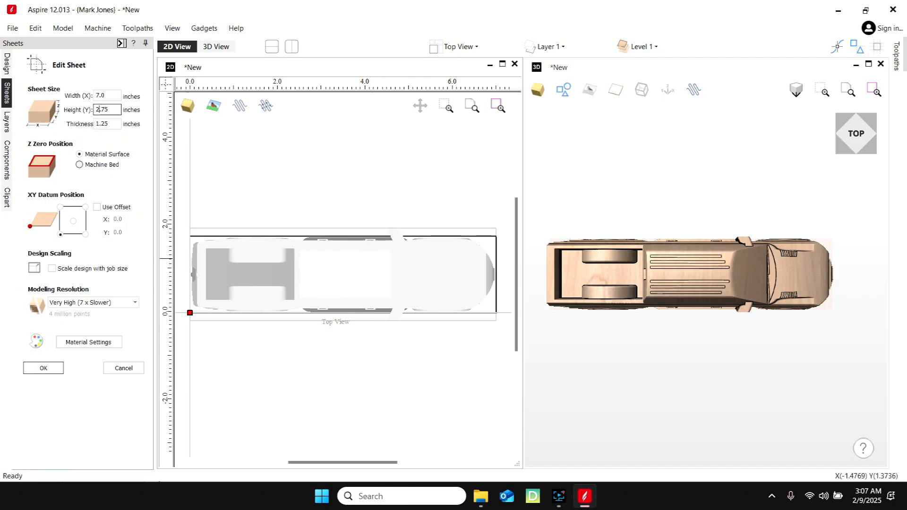
pyautogui.press('Return')
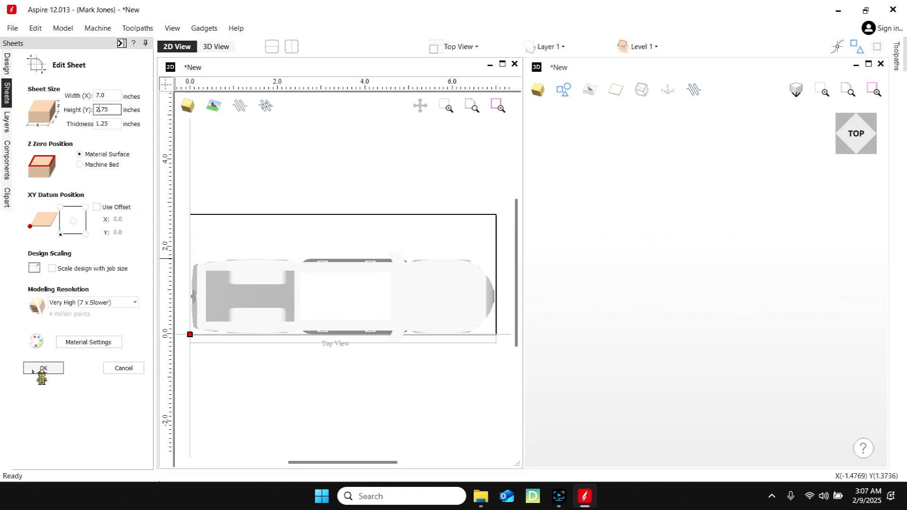
pyautogui.click(110, 368)
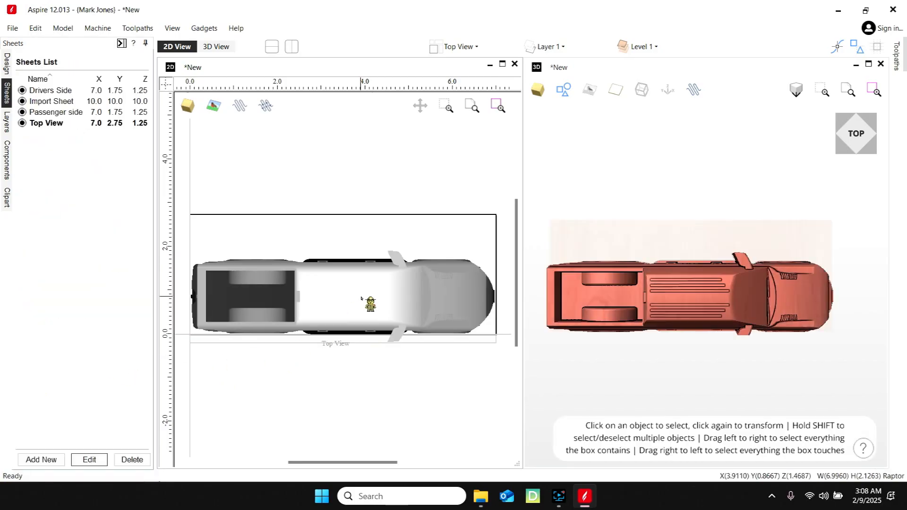
# Step: Stretch the truck in Y to about 2.93 inches, up to the sheet's upper edge, and center it in the material
pyautogui.click(361, 296)
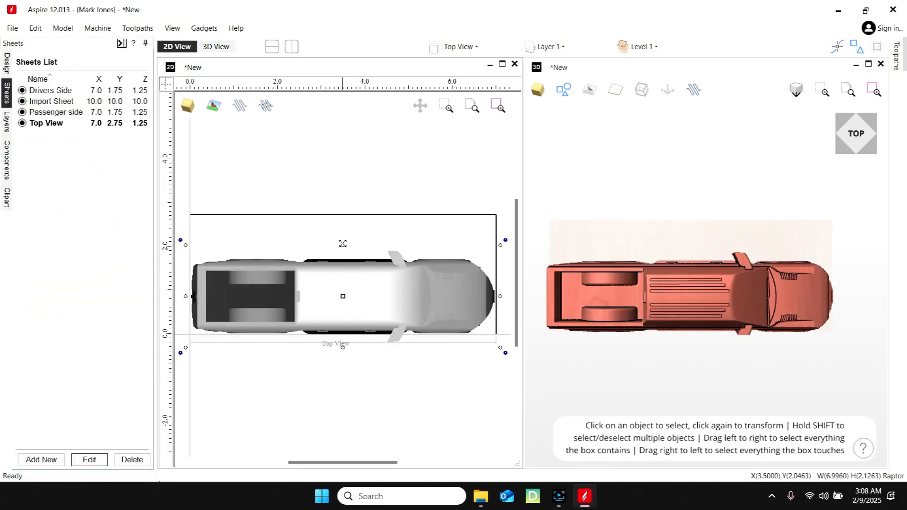
pyautogui.moveTo(343, 244); pyautogui.dragTo(338, 219)
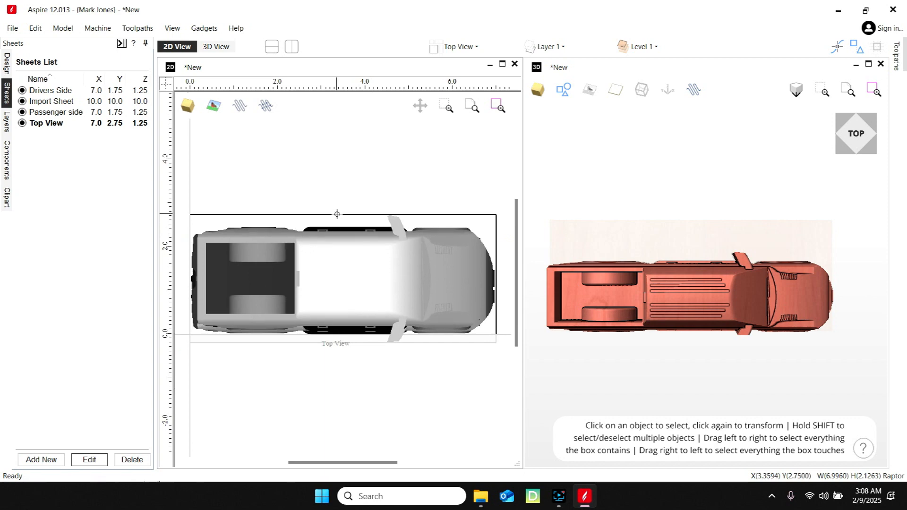
pyautogui.moveTo(336, 215); pyautogui.dragTo(336, 214)
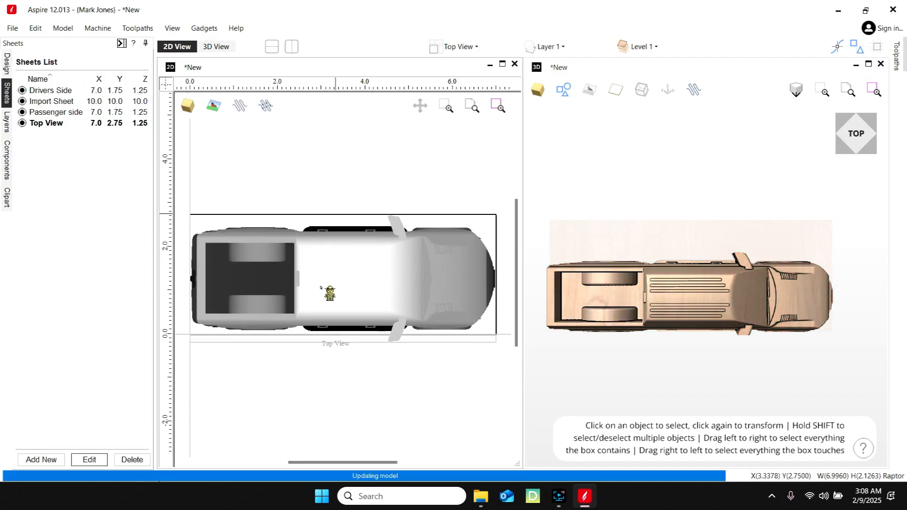
pyautogui.click(11, 68)
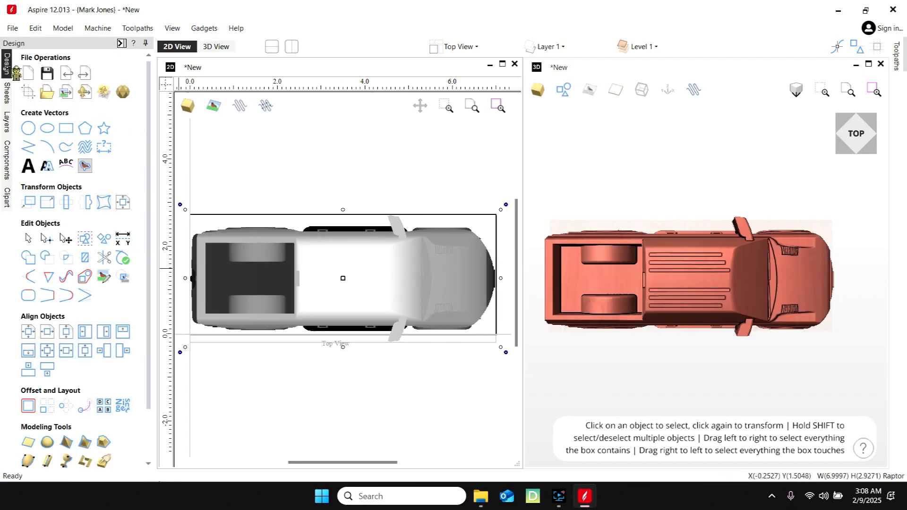
pyautogui.click(28, 335)
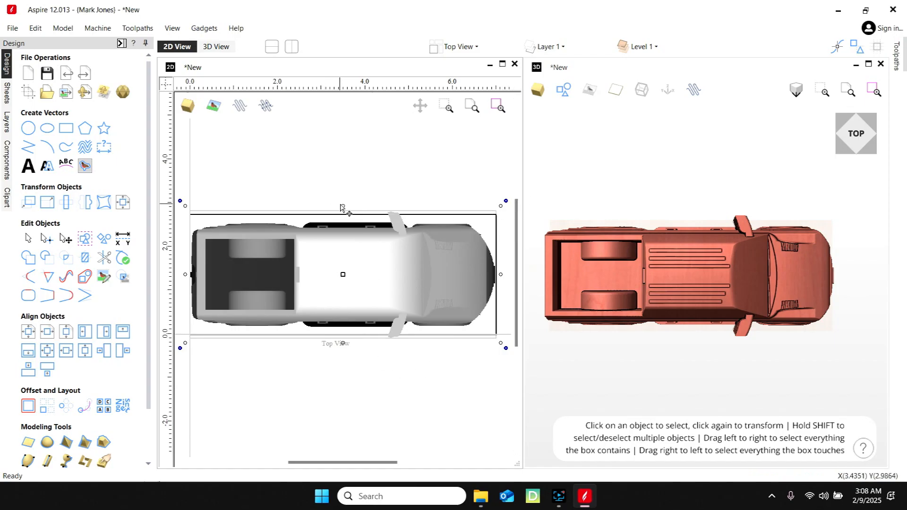
# Step: Stretch the truck slightly more in Y, center it in the material again, and check it in 3D from above
pyautogui.click(344, 205)
pyautogui.moveTo(344, 206); pyautogui.dragTo(343, 205)
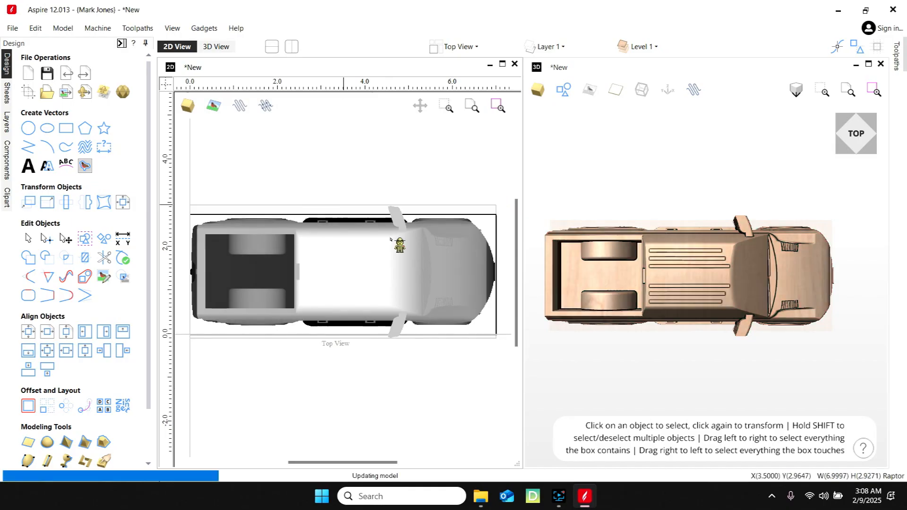
pyautogui.click(31, 336)
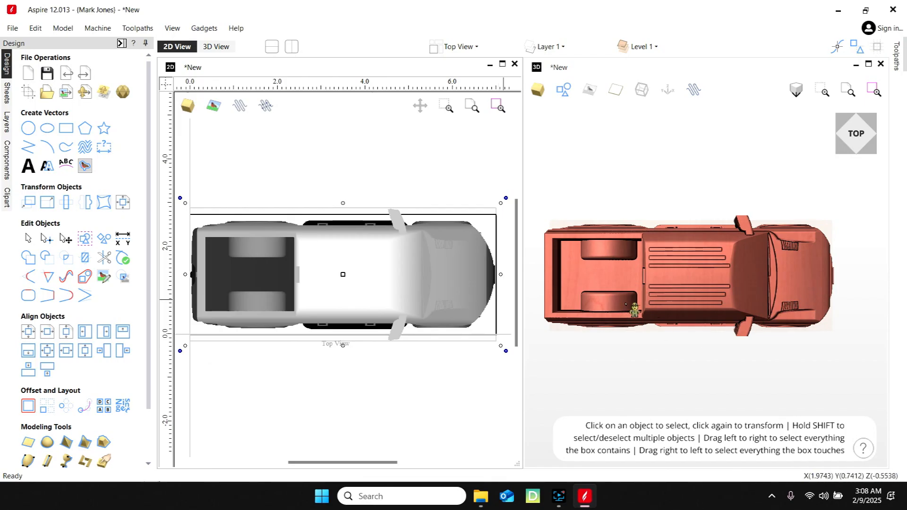
pyautogui.moveTo(855, 143); pyautogui.dragTo(868, 126)
pyautogui.click(868, 126)
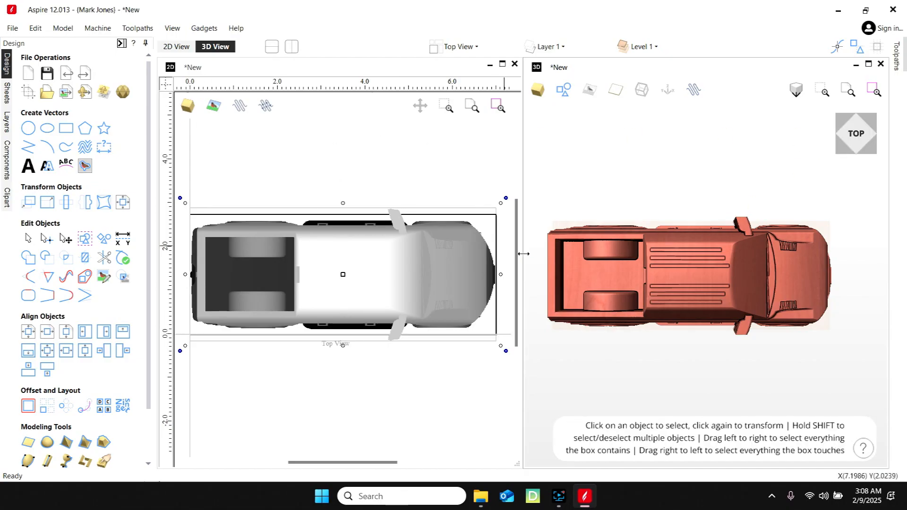
# Step: Save the job under the file name testy as an Aspire file in the current folder
pyautogui.click(16, 29)
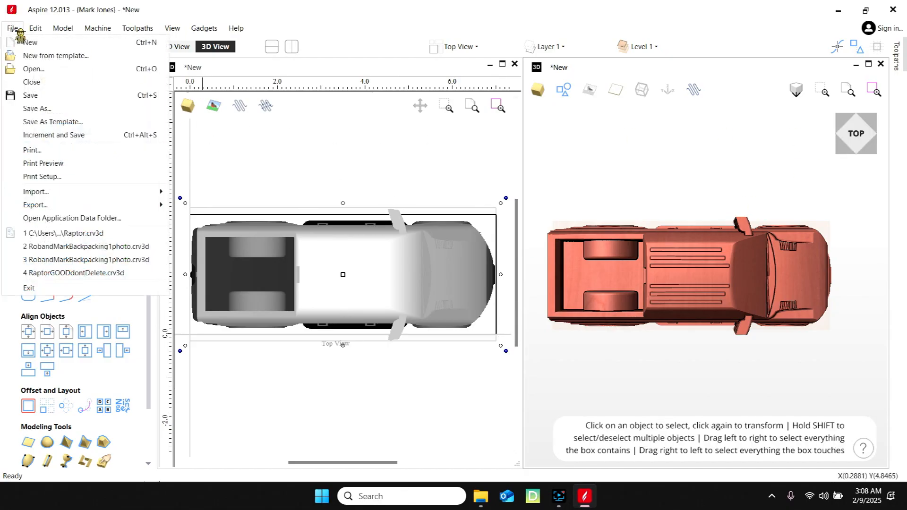
pyautogui.click(50, 108)
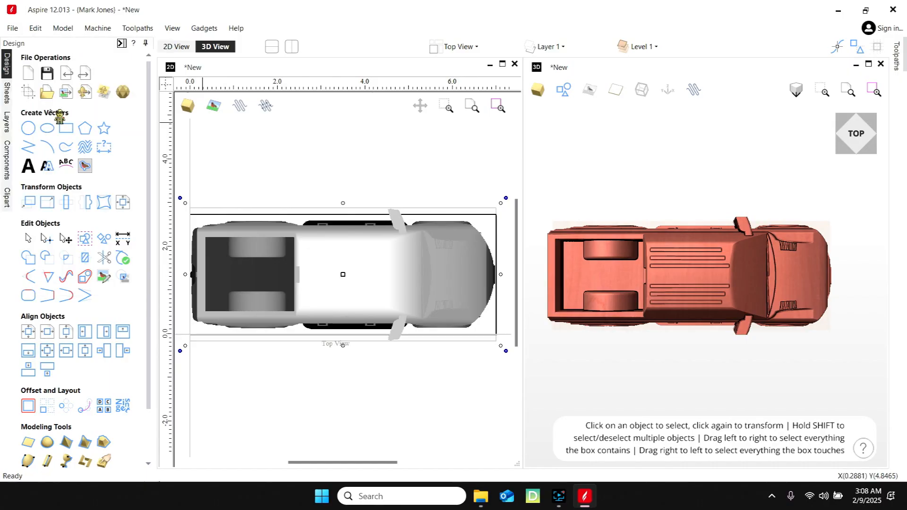
pyautogui.click(51, 111)
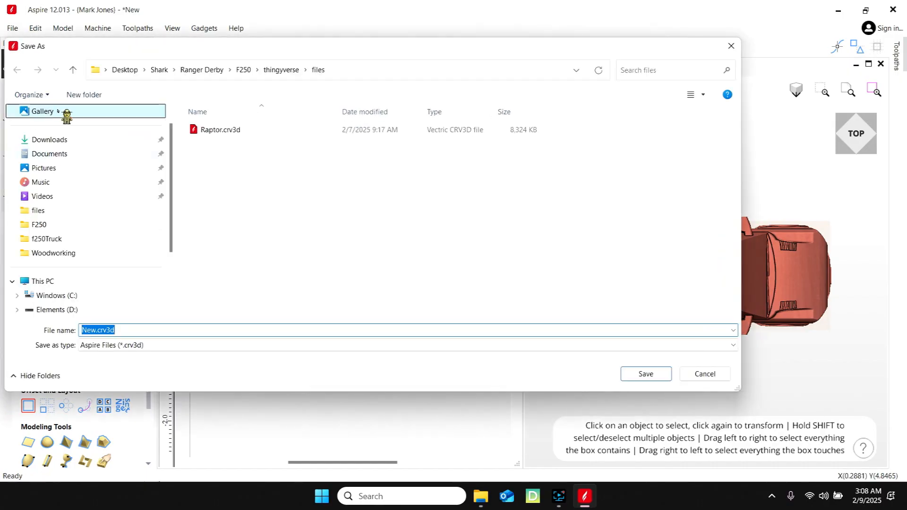
pyautogui.write('test')
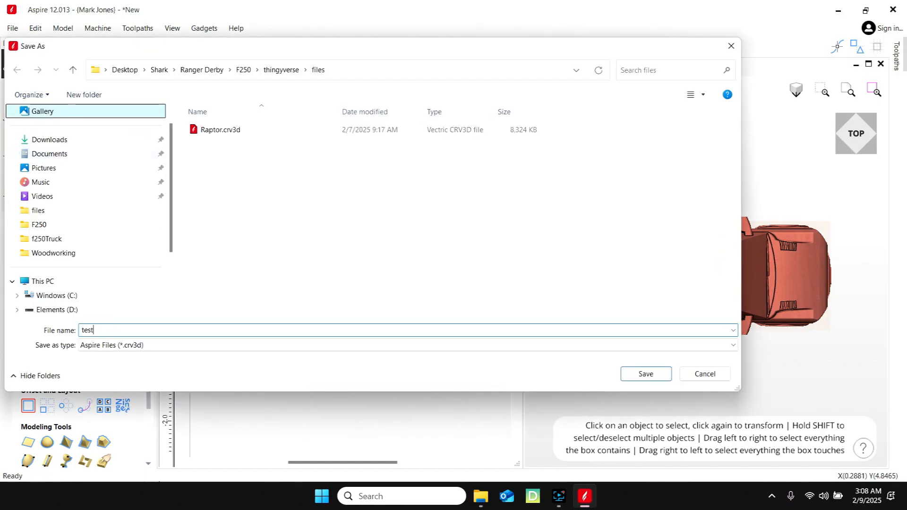
pyautogui.write('y')
pyautogui.press('Return')
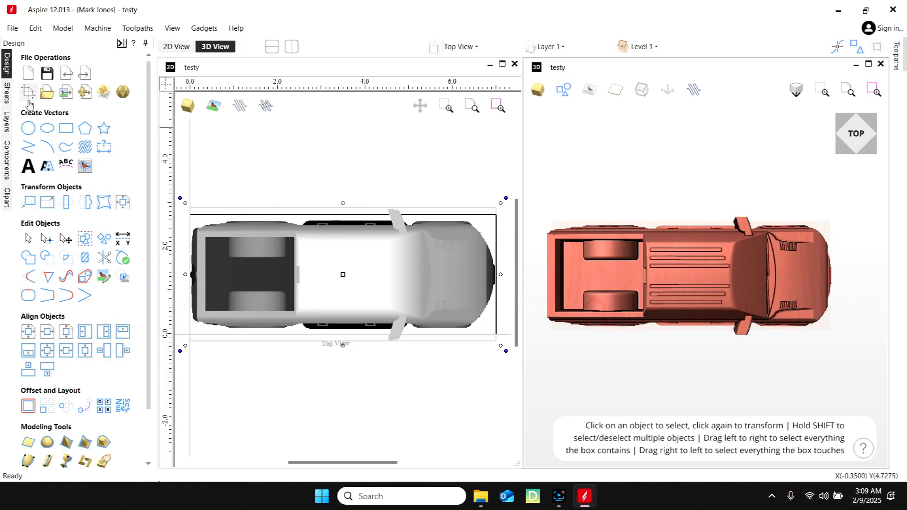
# Step: Make the Import Sheet the active sheet of the job
pyautogui.click(12, 97)
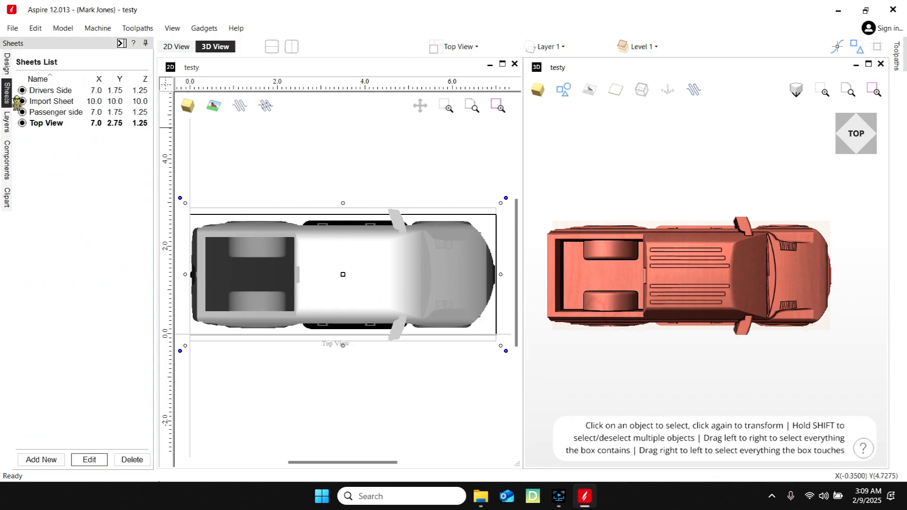
pyautogui.click(50, 102)
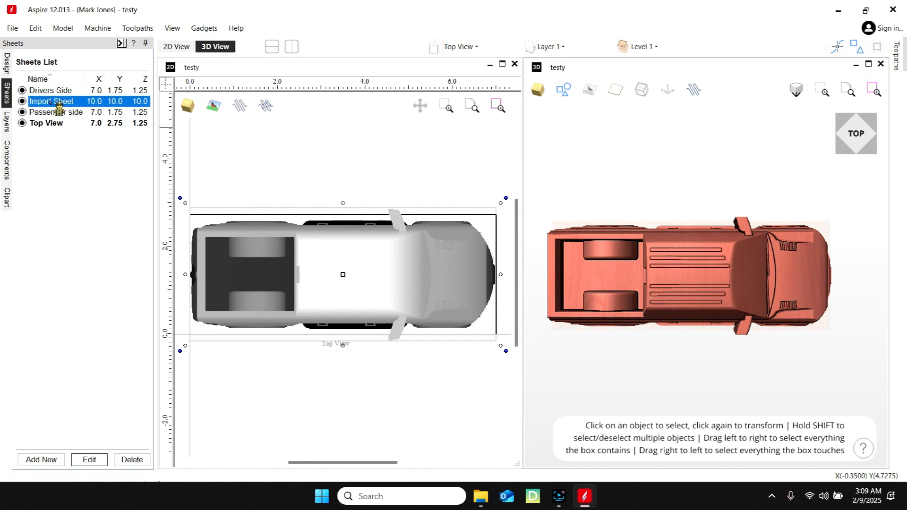
pyautogui.doubleClick(50, 102)
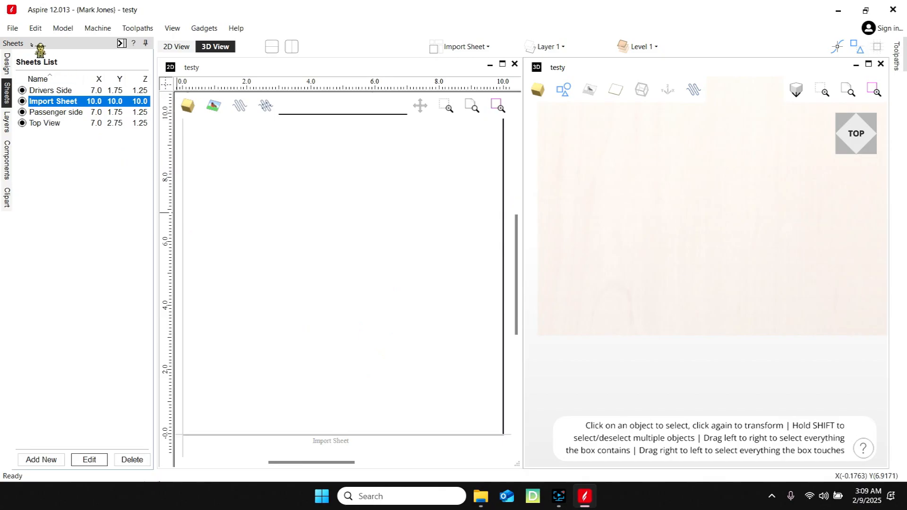
# Step: Load Raptor.stl for import as a 3D model, center the model and view it from above
pyautogui.click(65, 29)
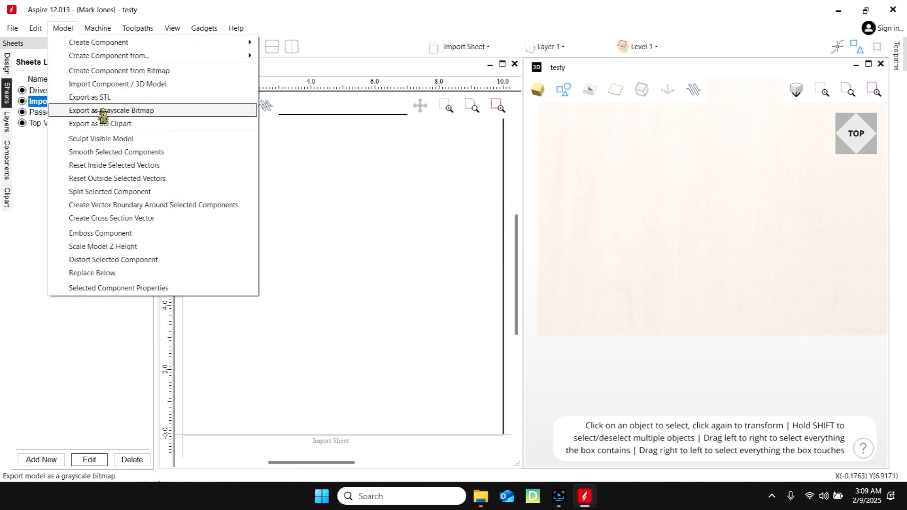
pyautogui.click(99, 86)
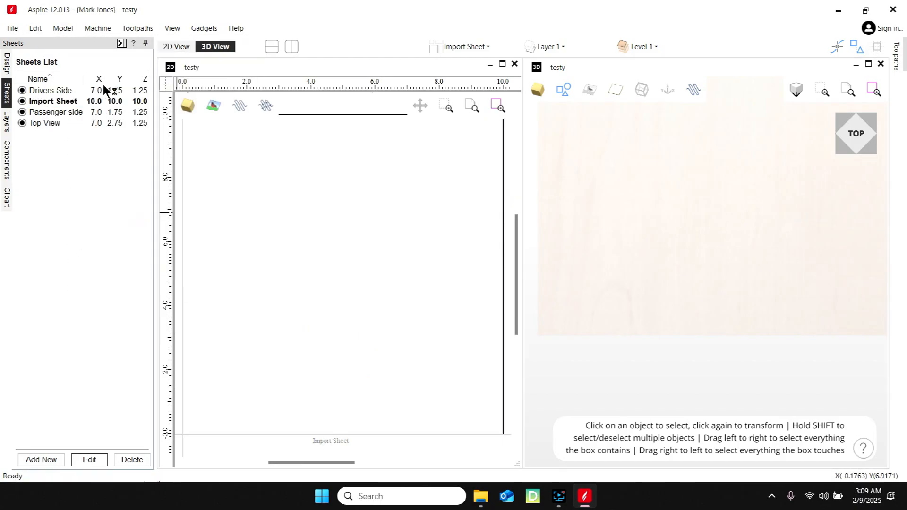
pyautogui.click(142, 142)
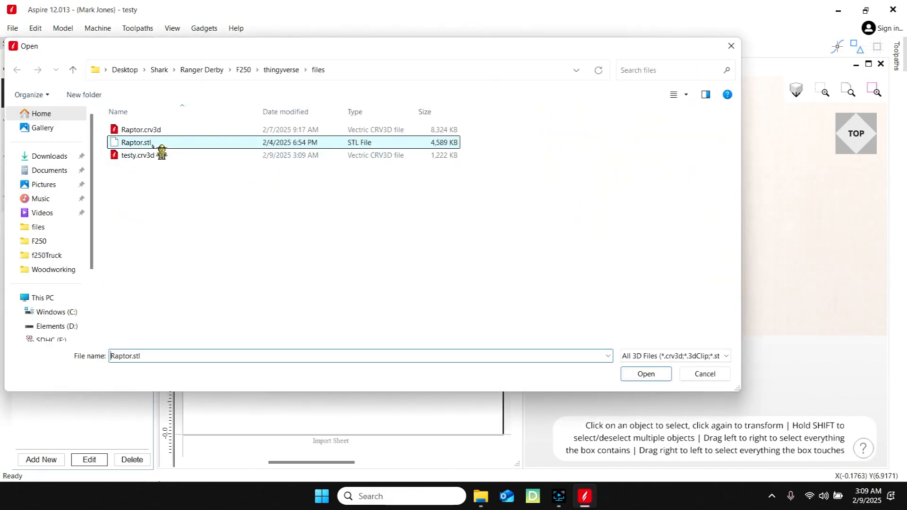
pyautogui.click(654, 376)
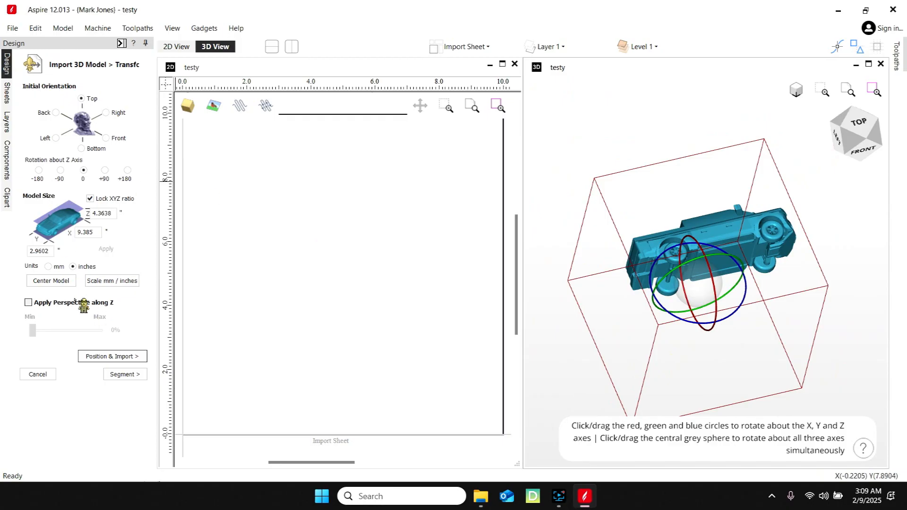
pyautogui.click(66, 284)
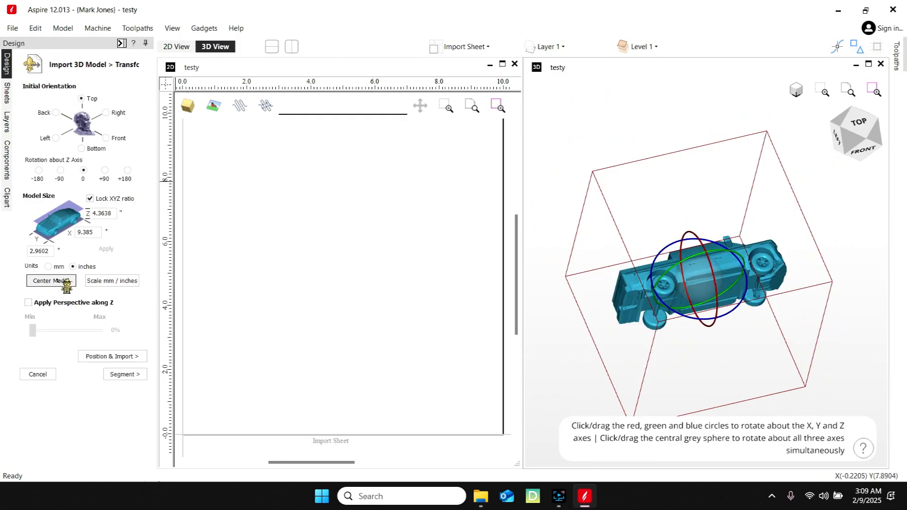
pyautogui.click(861, 129)
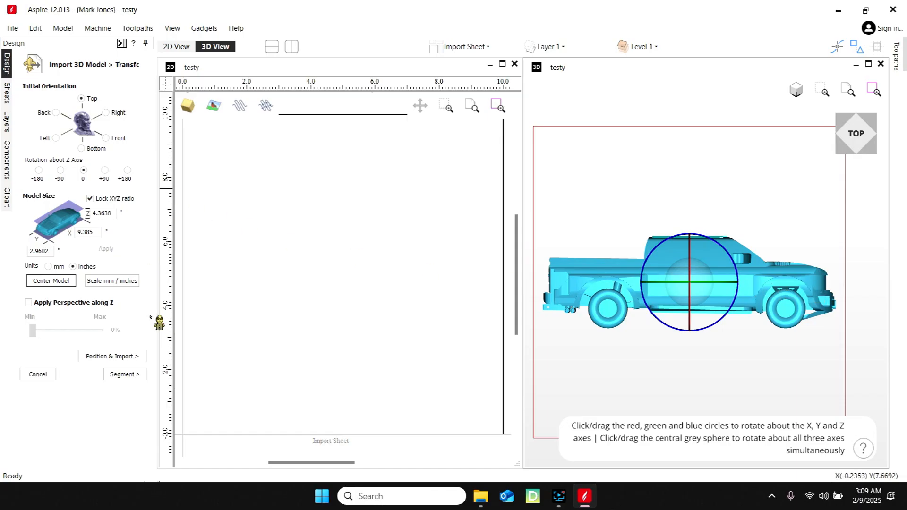
# Step: Try different Z-axis rotations and the Bottom orientation on the truck, ending back at the Top orientation with 0 rotation
pyautogui.click(38, 171)
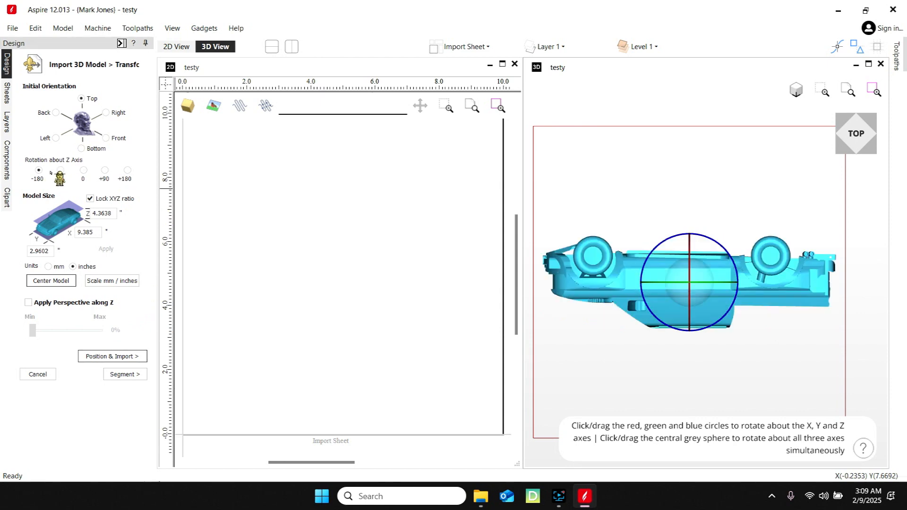
pyautogui.click(60, 170)
pyautogui.click(83, 170)
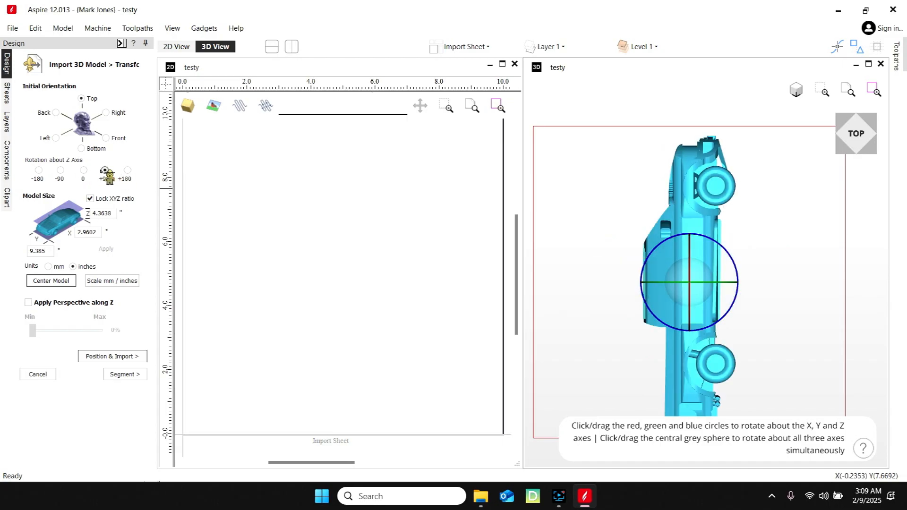
pyautogui.click(128, 170)
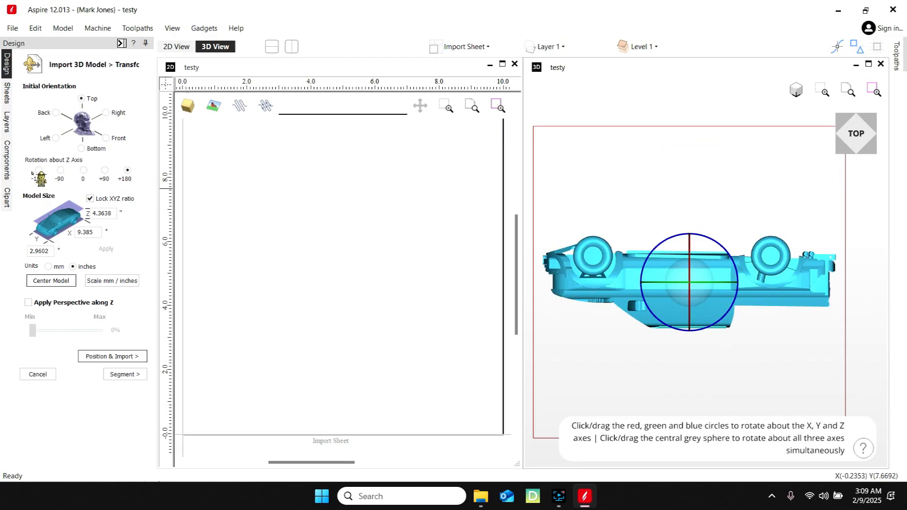
pyautogui.click(81, 149)
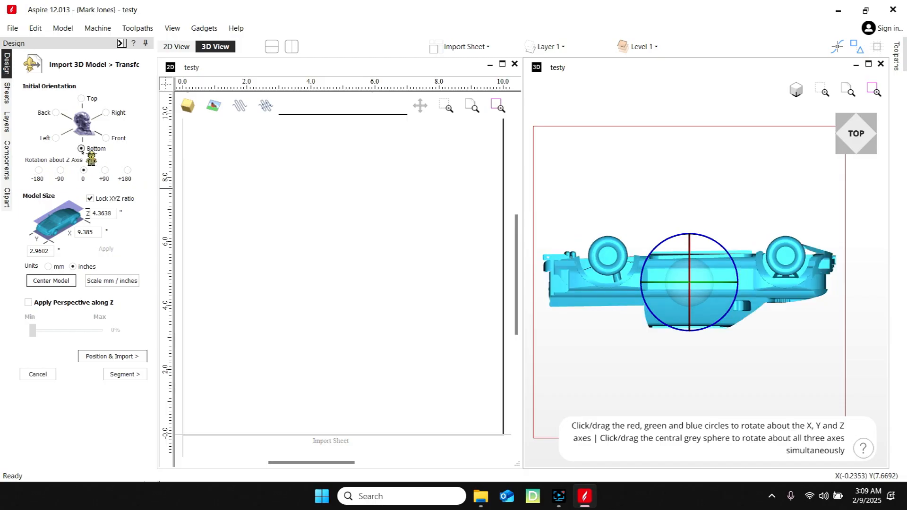
pyautogui.click(39, 170)
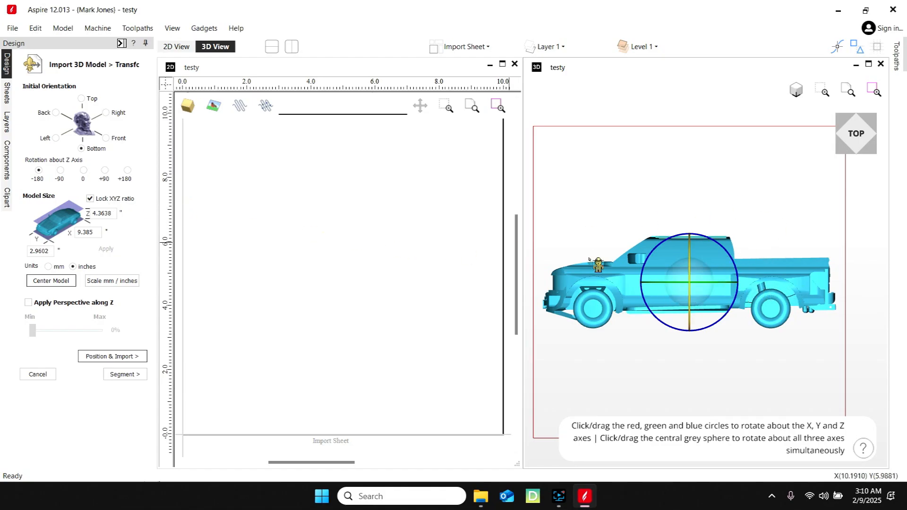
pyautogui.click(84, 170)
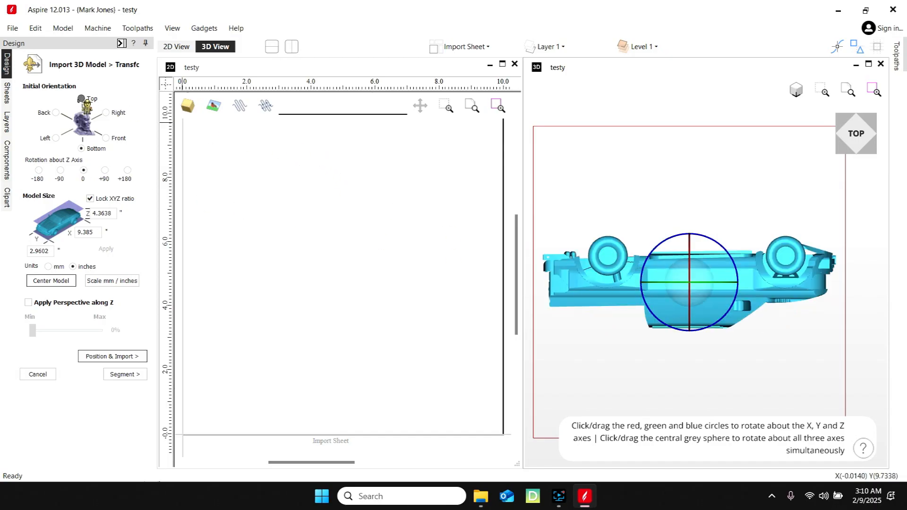
pyautogui.click(82, 98)
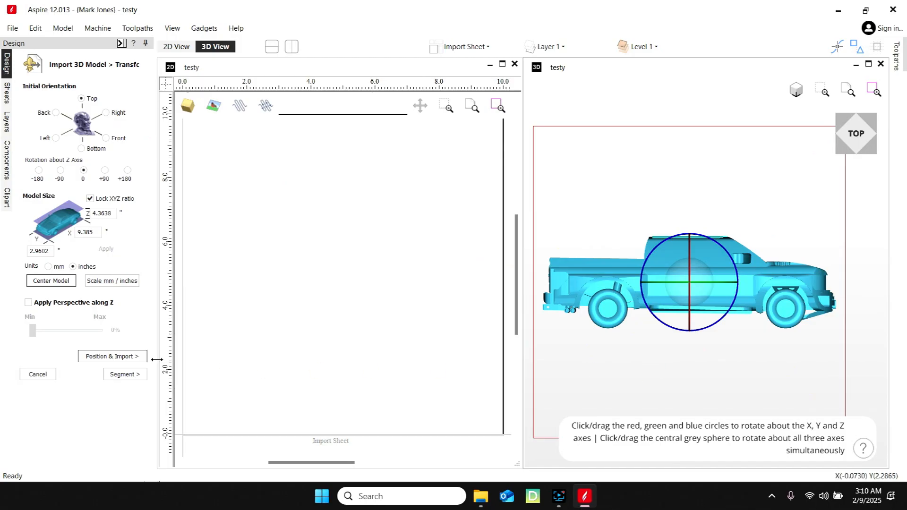
# Step: Set the modeling plane about 1.05 inches below the truck's top, import the model and check it in 3D
pyautogui.click(121, 355)
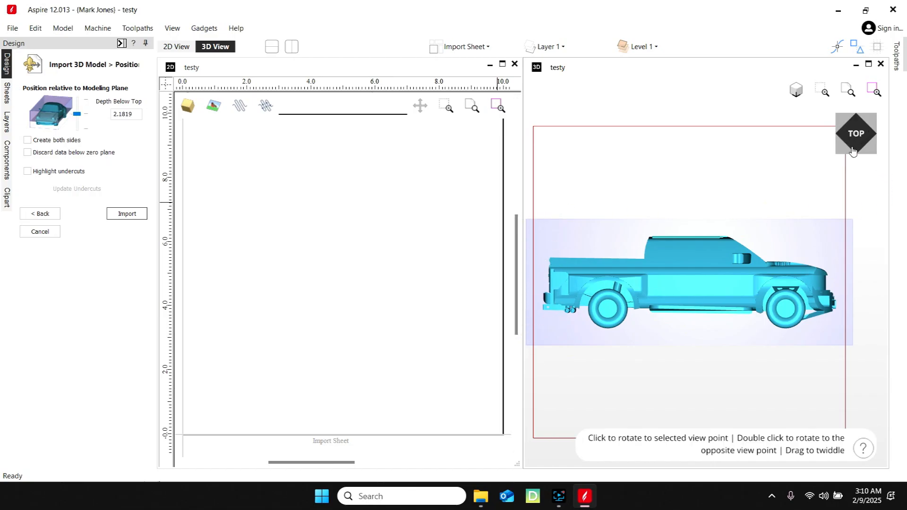
pyautogui.moveTo(854, 152); pyautogui.dragTo(854, 115)
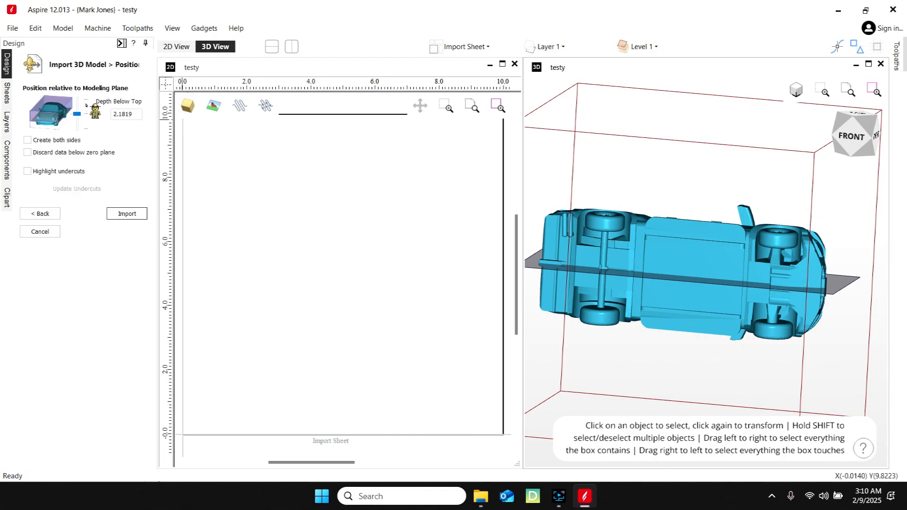
pyautogui.moveTo(77, 114); pyautogui.dragTo(78, 109)
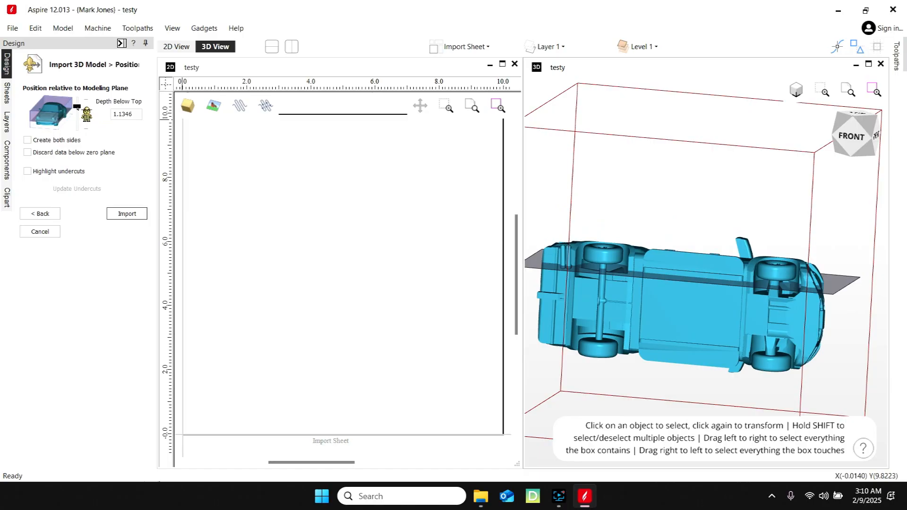
pyautogui.moveTo(78, 107); pyautogui.dragTo(81, 106)
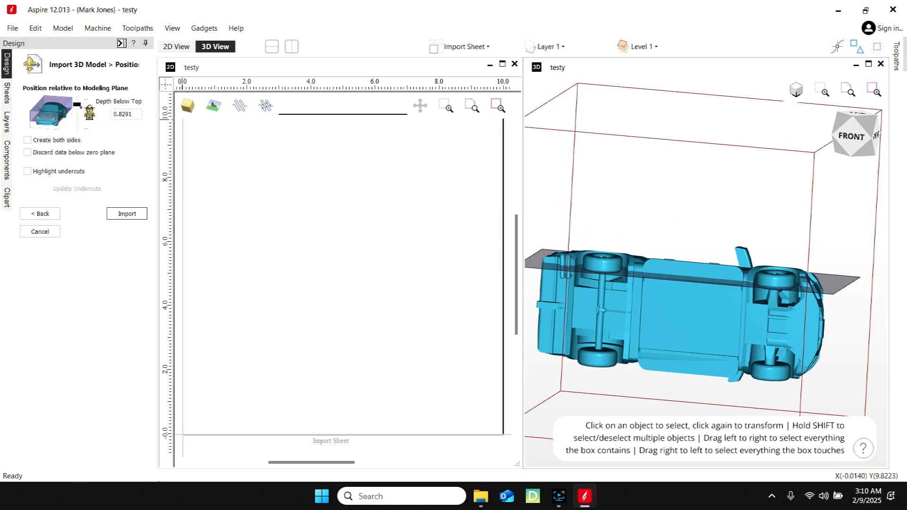
pyautogui.moveTo(80, 106); pyautogui.dragTo(80, 108)
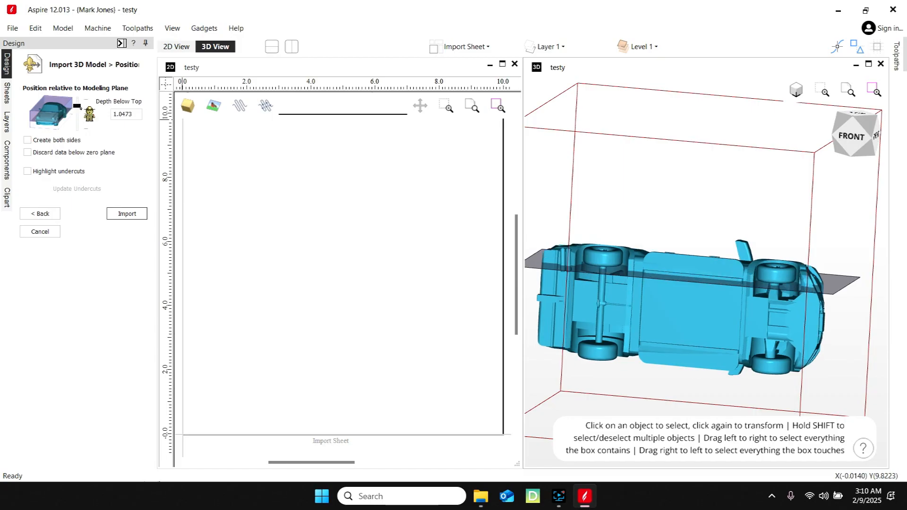
pyautogui.click(127, 214)
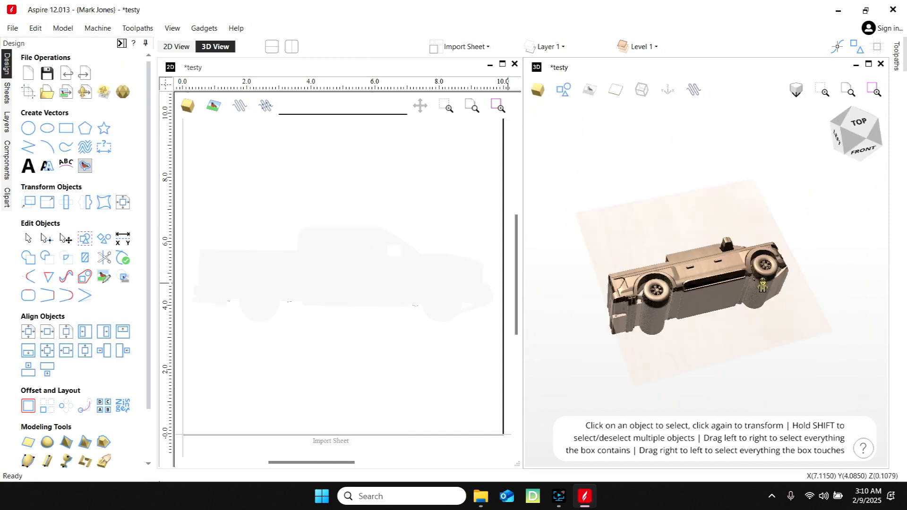
pyautogui.moveTo(860, 127); pyautogui.dragTo(877, 145)
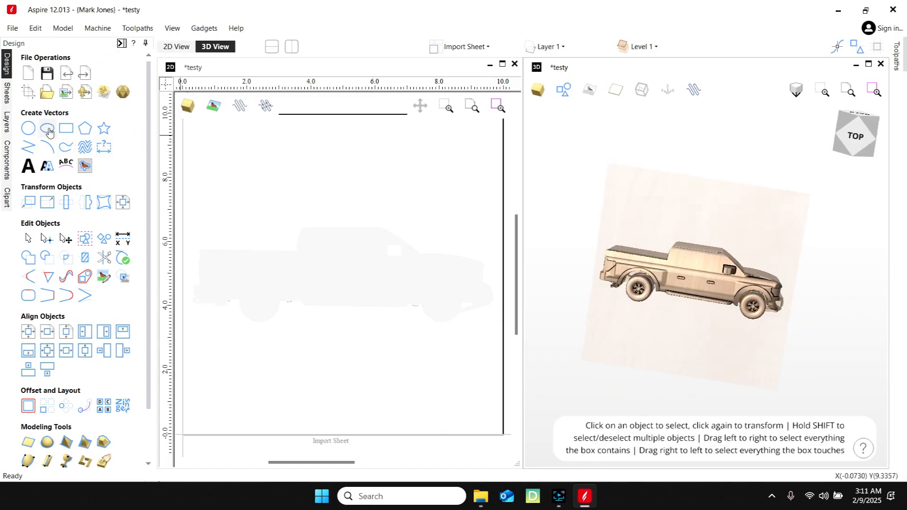
# Step: Move the imported side-view truck component from the Import Sheet to the Passenger side sheet
pyautogui.click(11, 95)
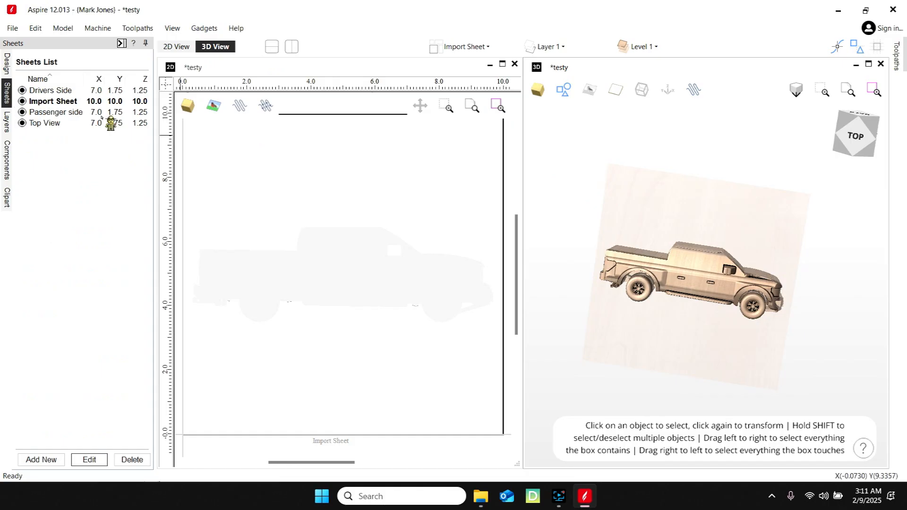
pyautogui.click(384, 273)
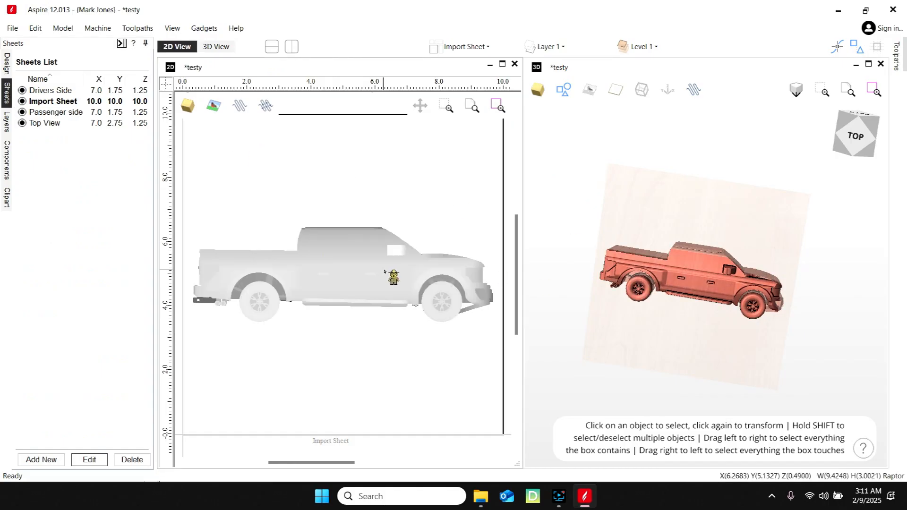
pyautogui.rightClick(385, 272)
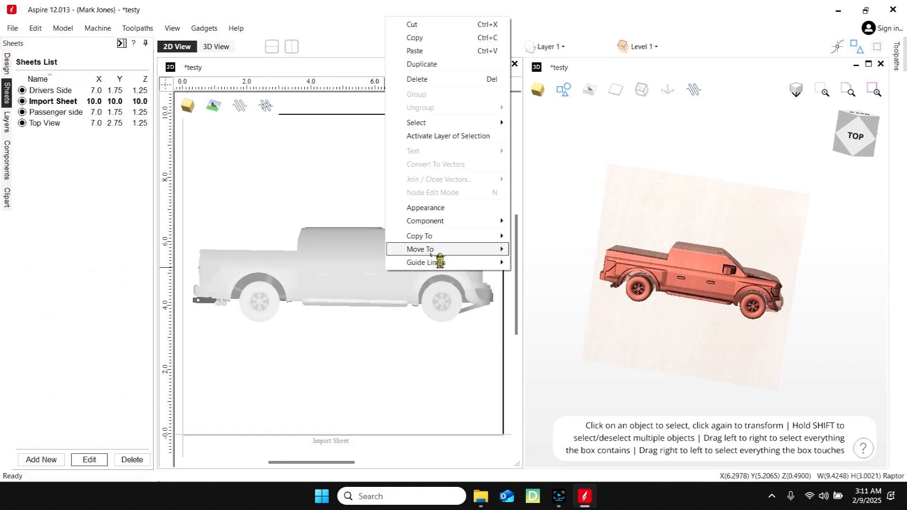
pyautogui.moveTo(431, 254)
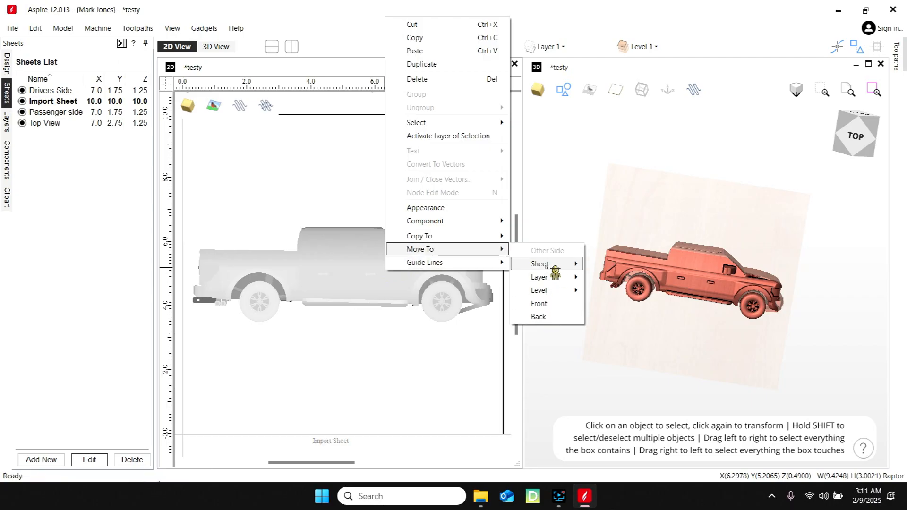
pyautogui.moveTo(551, 268)
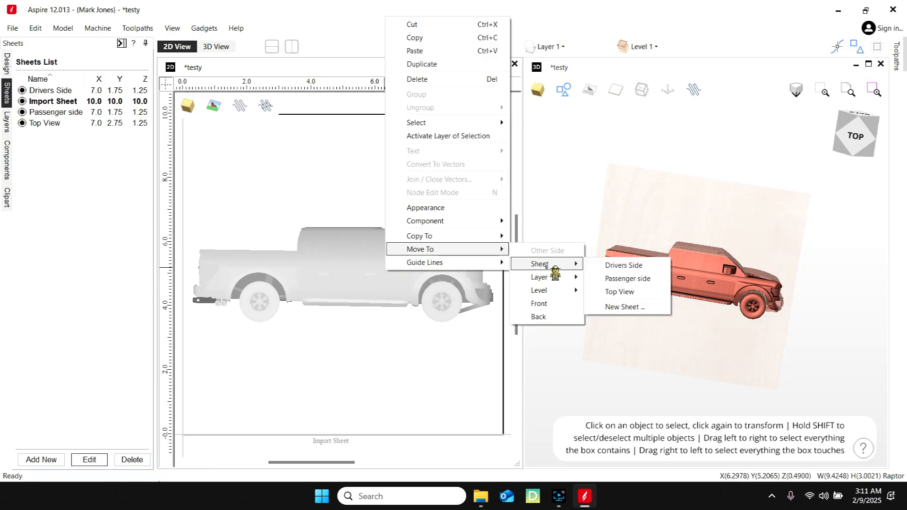
pyautogui.click(632, 280)
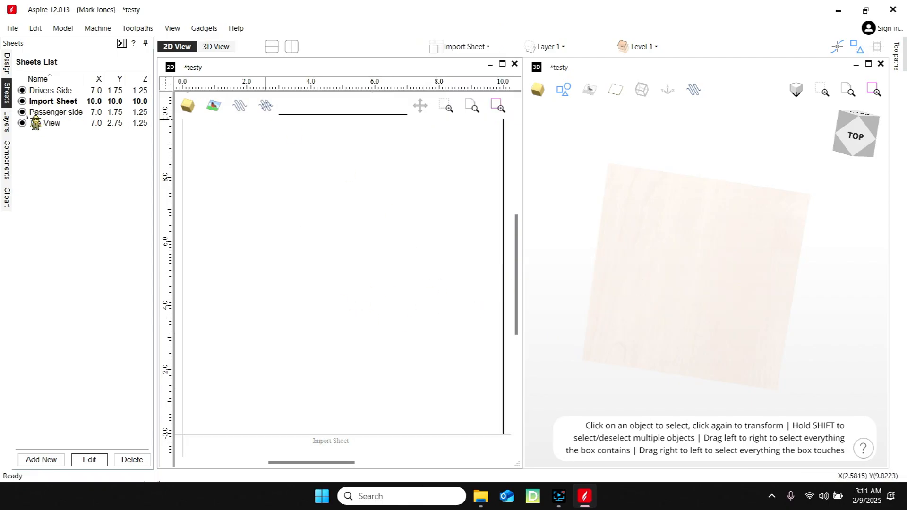
# Step: Activate the Passenger side sheet and scale the truck proportionally down to about 6.25 by 1.99 inches
pyautogui.click(56, 112)
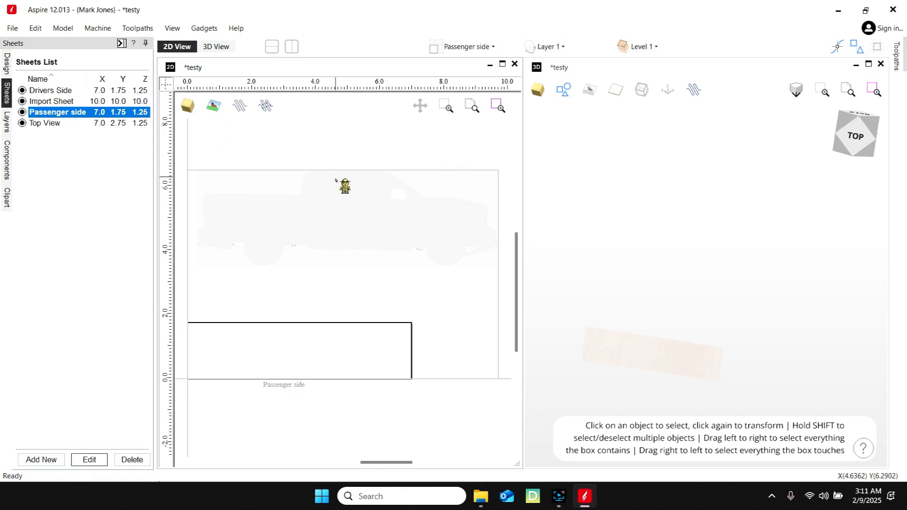
pyautogui.click(350, 205)
pyautogui.click(410, 211)
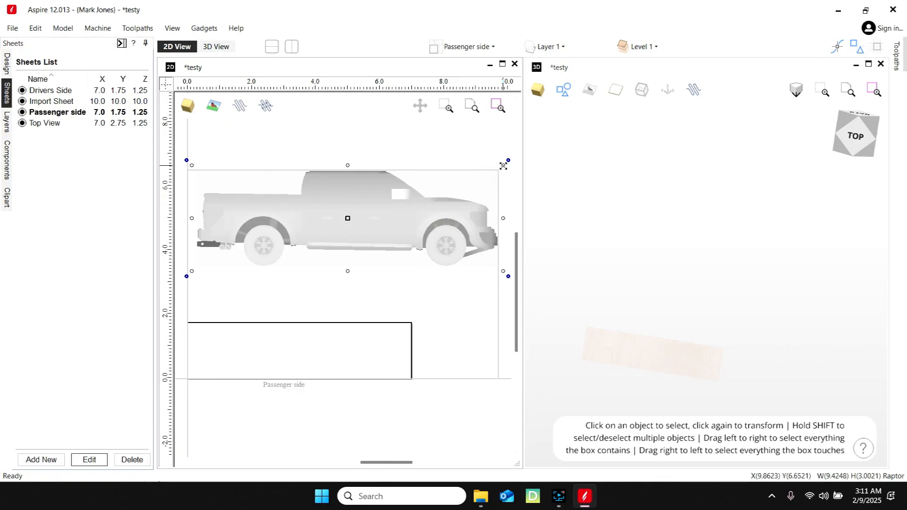
pyautogui.moveTo(501, 165); pyautogui.dragTo(444, 203)
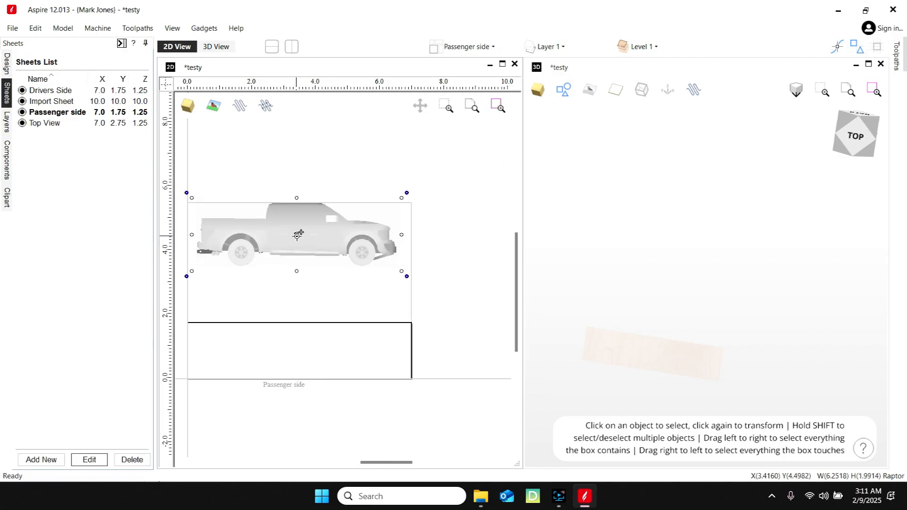
# Step: Move the truck onto the sheet outline and resize it to about 7.05 inches wide and 1.66 inches high
pyautogui.moveTo(298, 235); pyautogui.dragTo(302, 351)
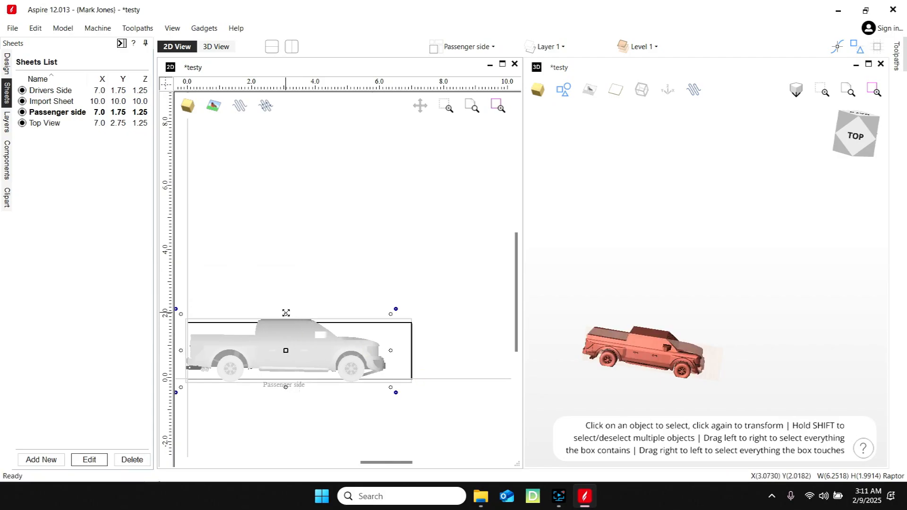
pyautogui.moveTo(286, 313); pyautogui.dragTo(286, 339)
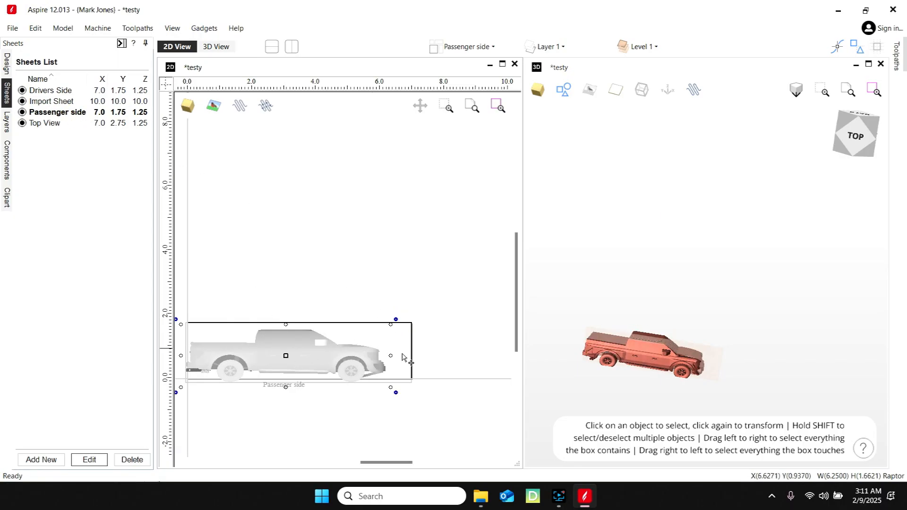
pyautogui.moveTo(392, 354); pyautogui.dragTo(410, 355)
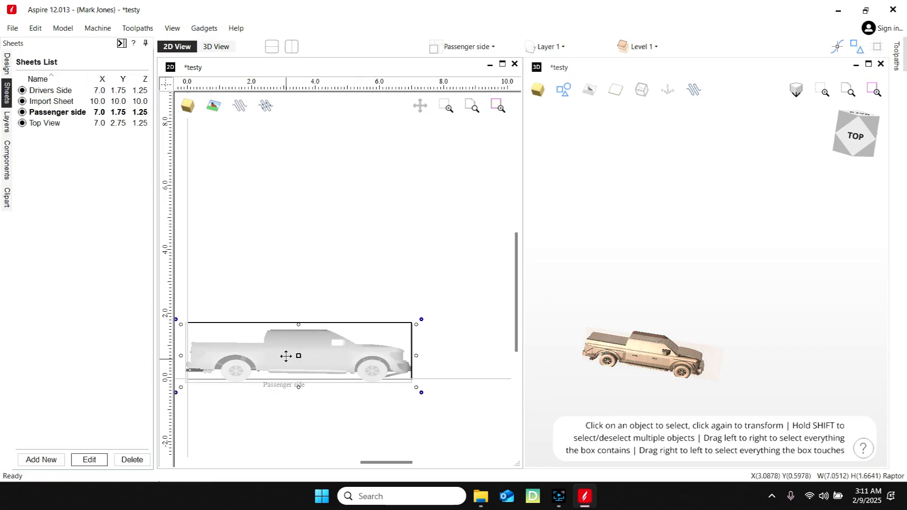
# Step: Nudge the truck slightly down on the Passenger side sheet and stretch it upward until the roof nearly meets the sheet's upper edge
pyautogui.scroll(2, 307, 336)
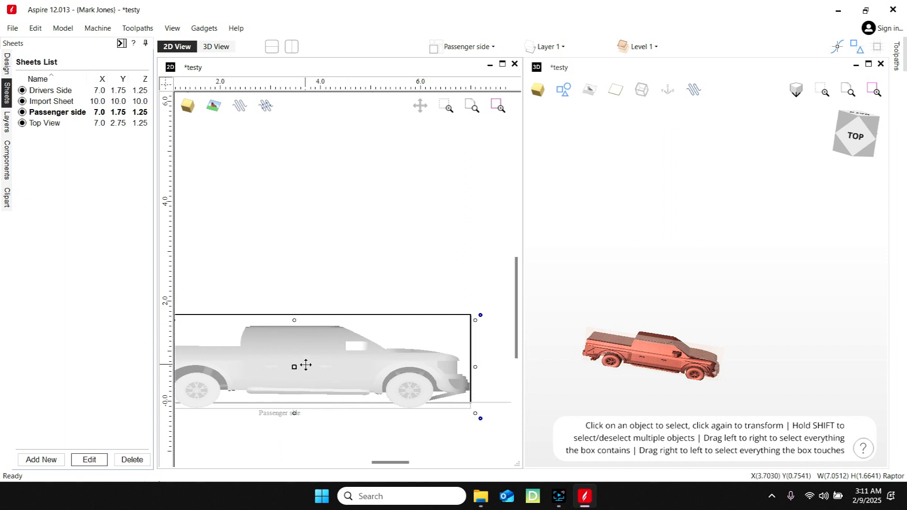
pyautogui.click(313, 350)
pyautogui.click(519, 375)
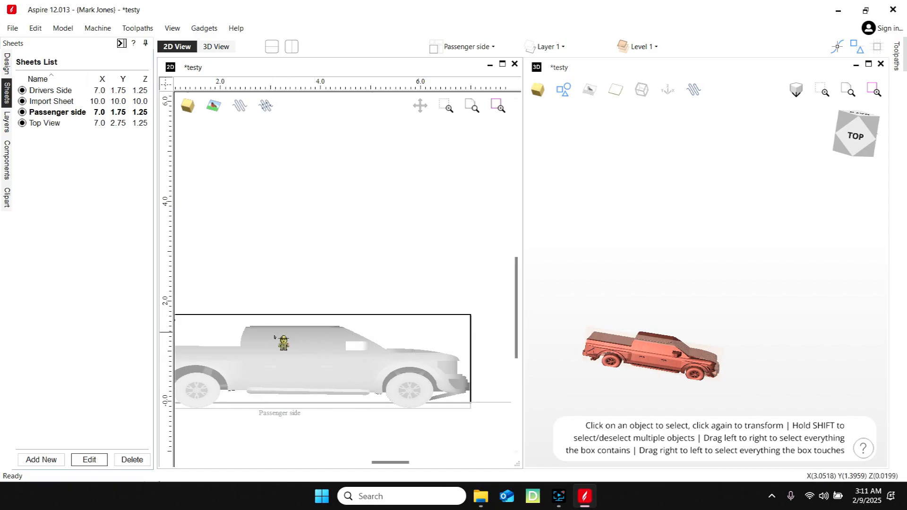
pyautogui.click(291, 347)
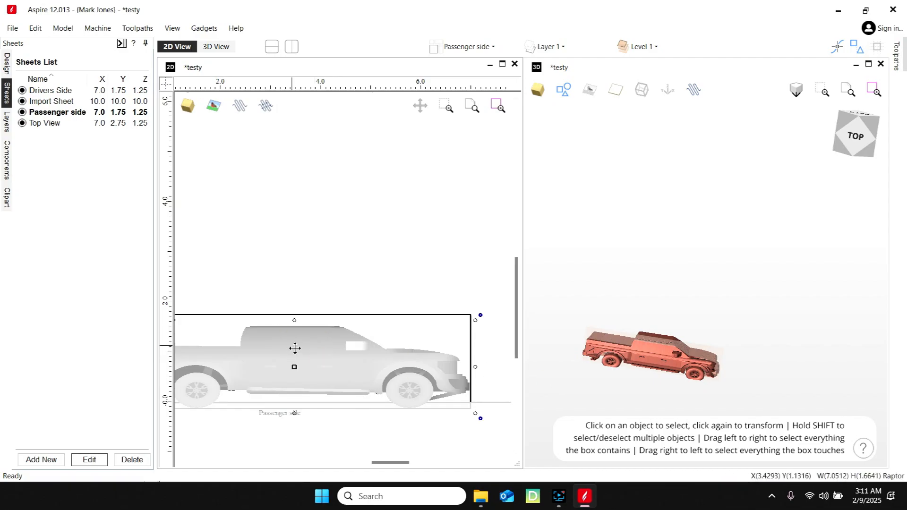
pyautogui.moveTo(294, 370); pyautogui.dragTo(290, 372)
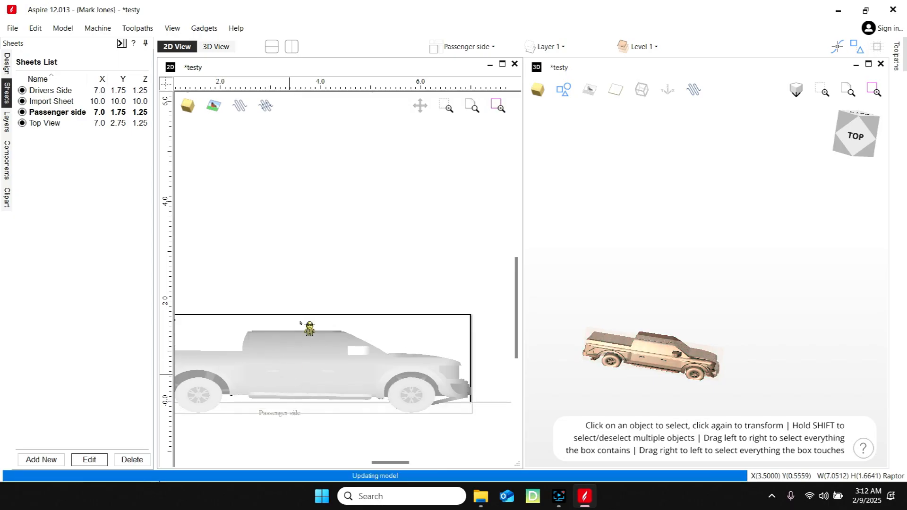
pyautogui.click(298, 343)
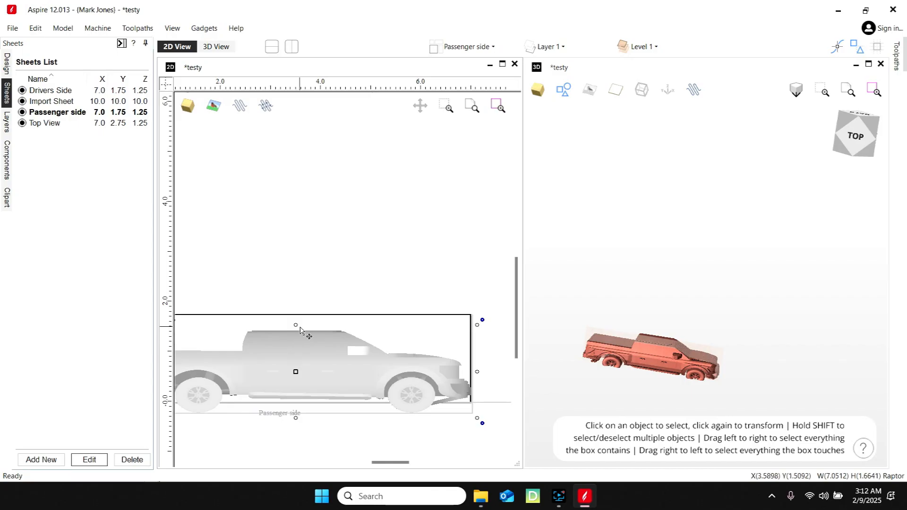
pyautogui.moveTo(295, 326); pyautogui.dragTo(294, 321)
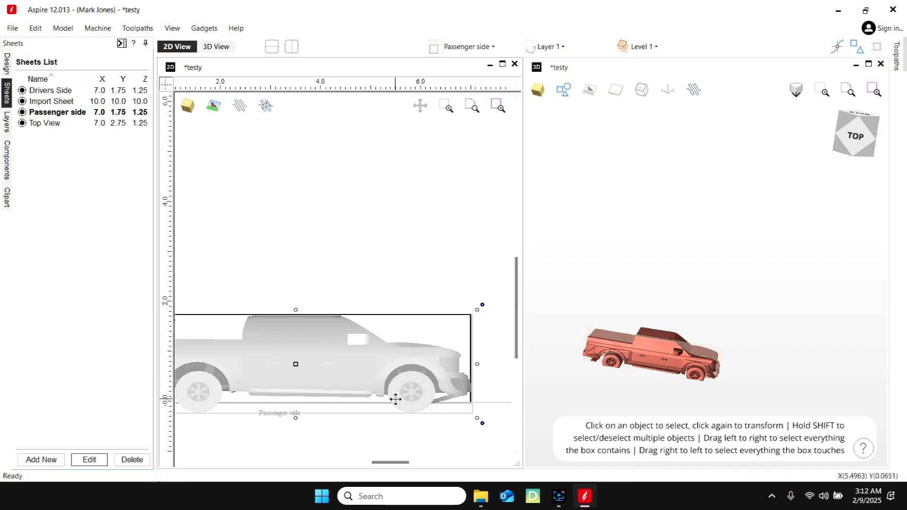
# Step: Inspect the stretched passenger-side truck in 3D from the top and at an angle, and save the job under its existing name
pyautogui.click(862, 144)
pyautogui.click(862, 144)
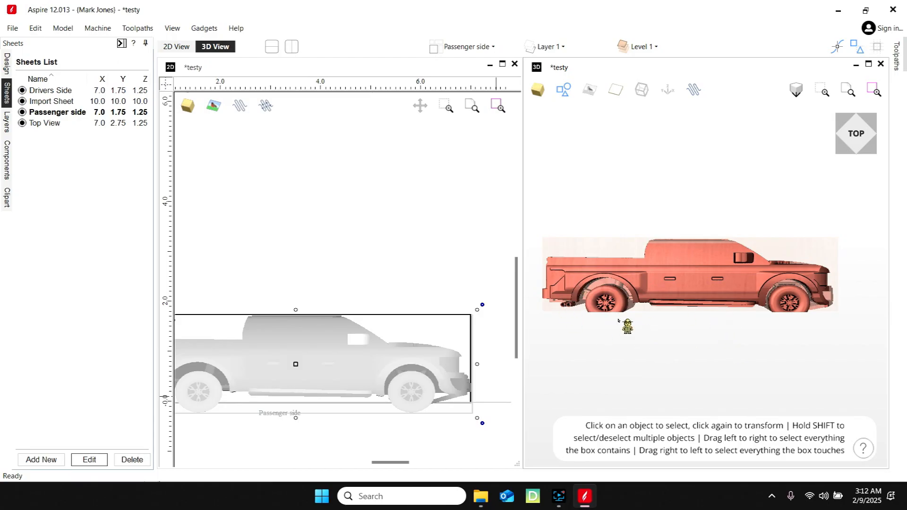
pyautogui.moveTo(856, 142); pyautogui.dragTo(814, 158)
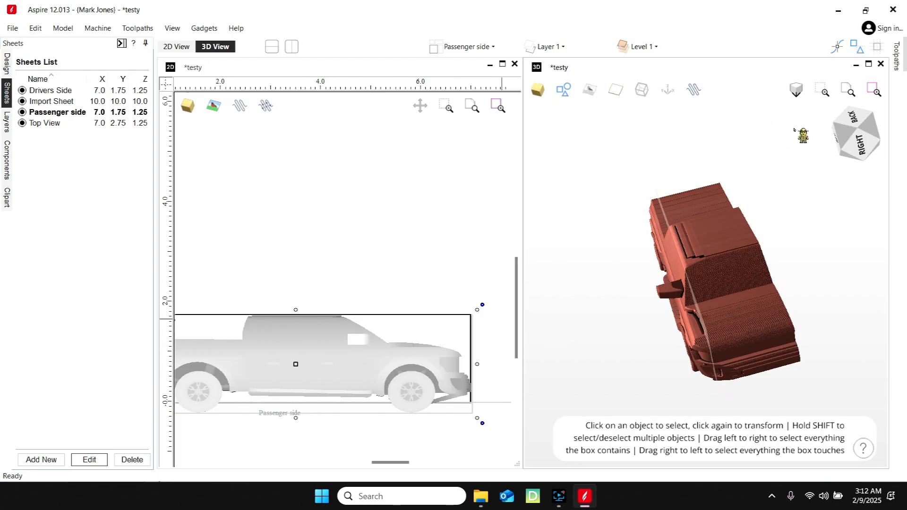
pyautogui.click(605, 185)
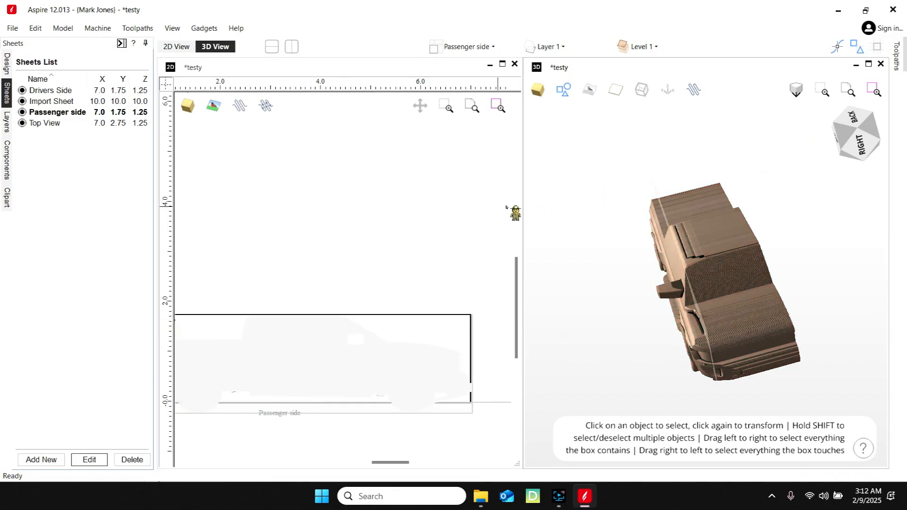
pyautogui.click(13, 28)
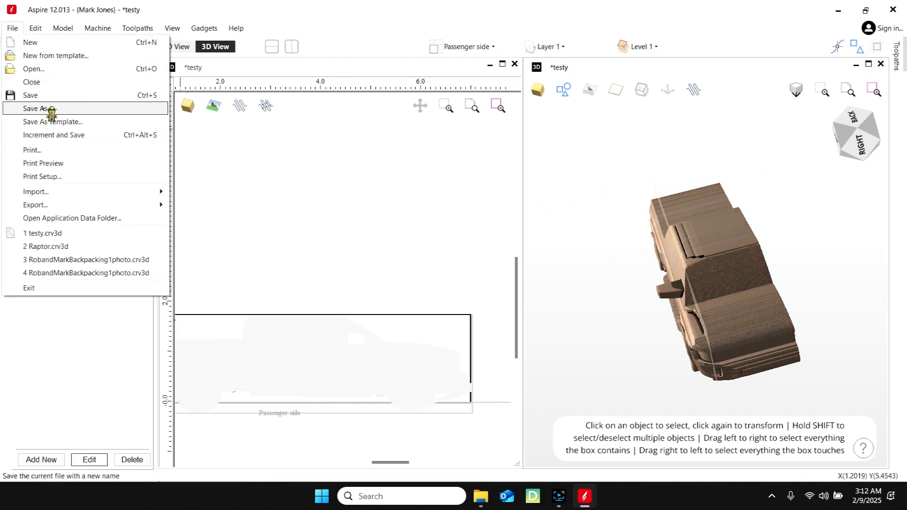
pyautogui.click(30, 95)
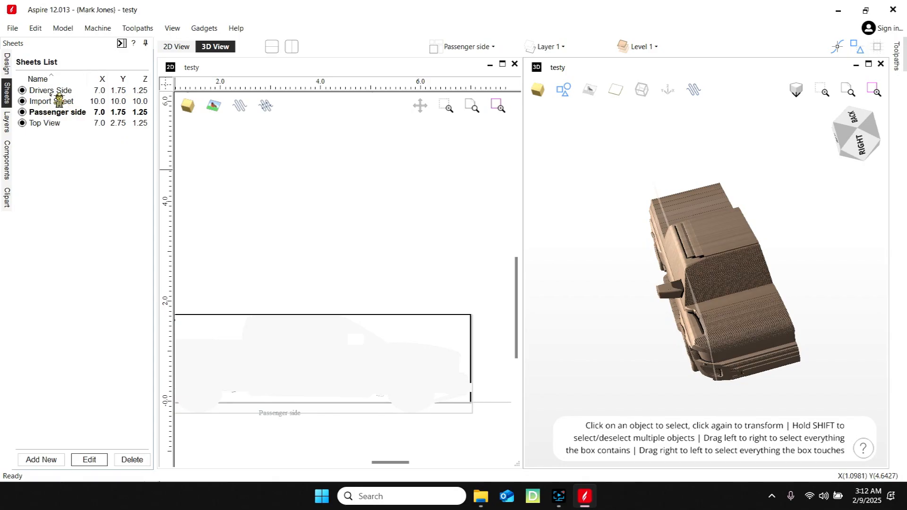
# Step: Activate the Import Sheet and open Raptor.stl for import as a 3D model
pyautogui.click(52, 90)
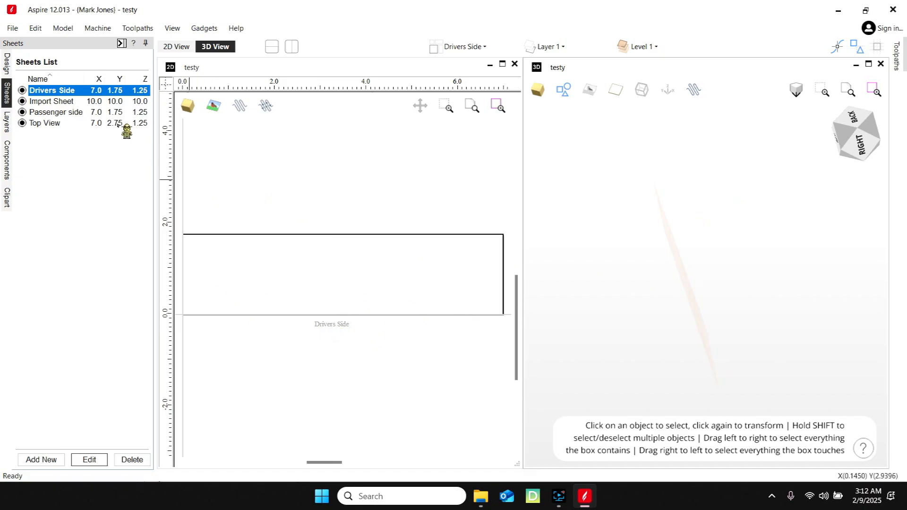
pyautogui.click(49, 102)
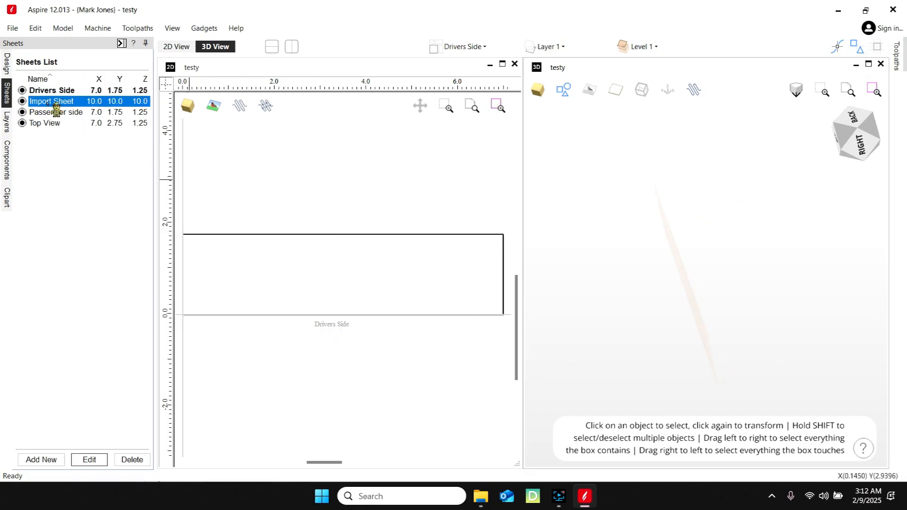
pyautogui.doubleClick(49, 103)
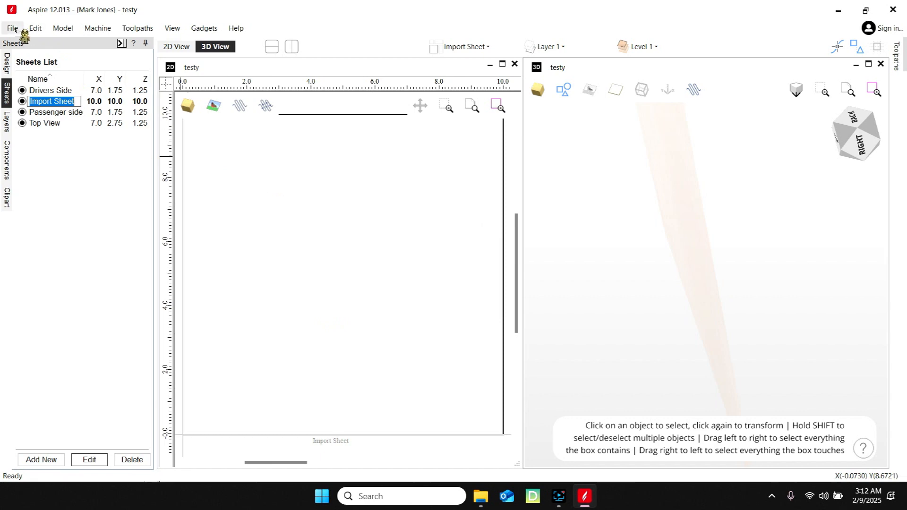
pyautogui.click(65, 30)
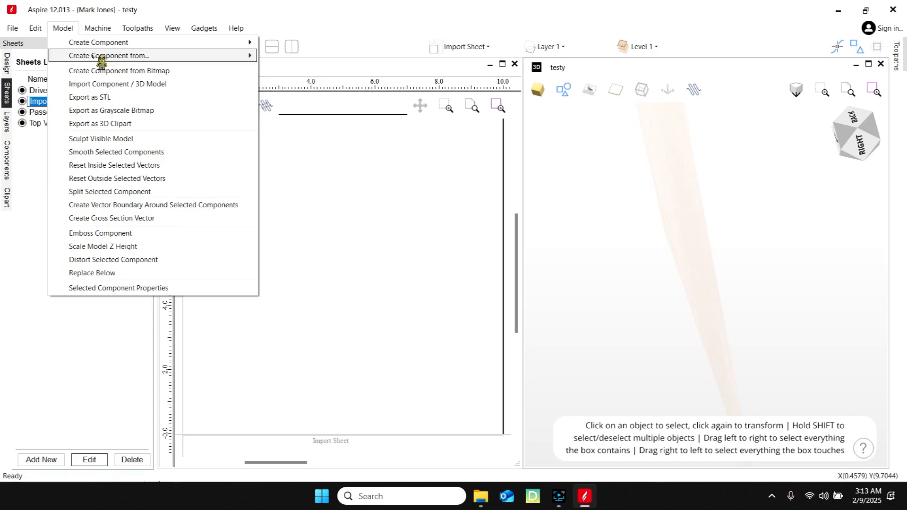
pyautogui.click(100, 84)
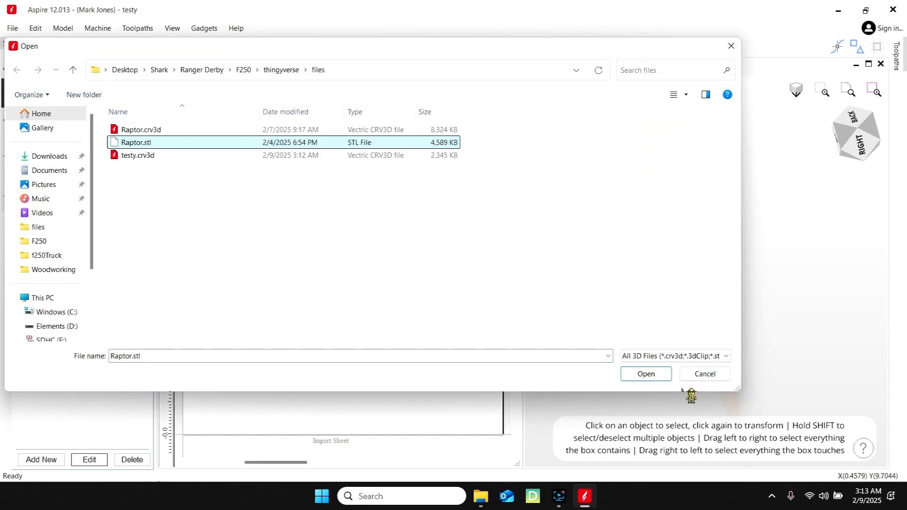
pyautogui.click(658, 376)
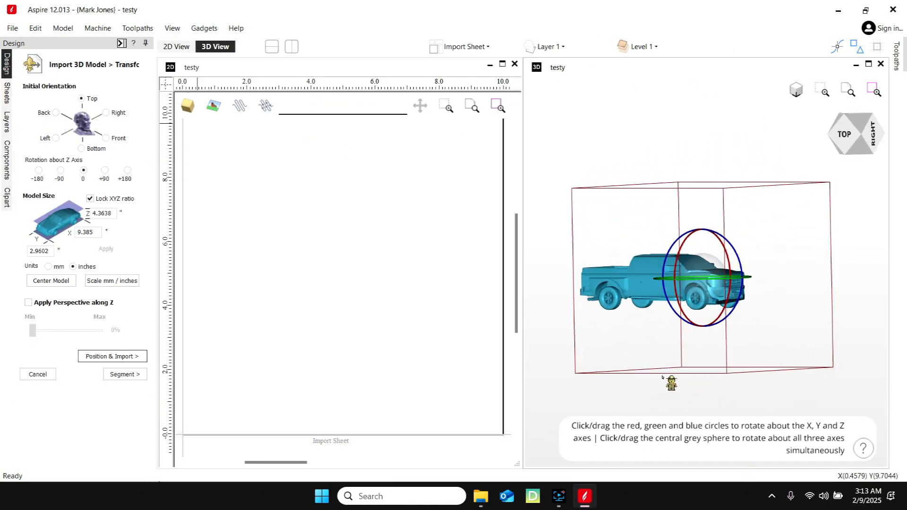
# Step: Center the truck model, turn on Create both sides at a depth of 2.1819 below the top, and import it
pyautogui.click(62, 281)
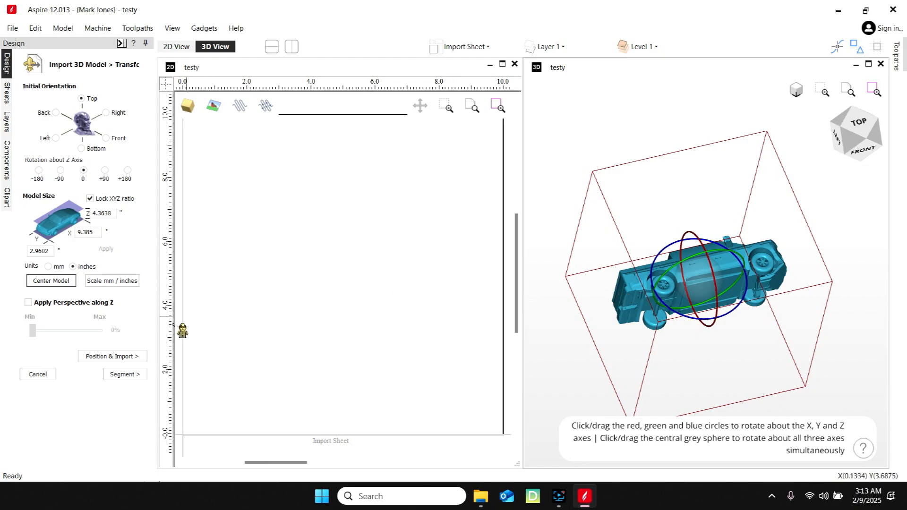
pyautogui.click(126, 357)
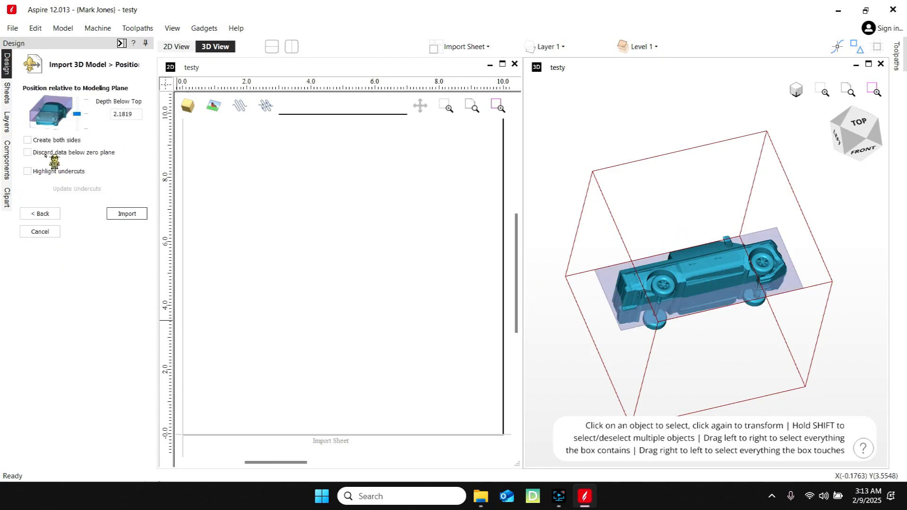
pyautogui.click(27, 140)
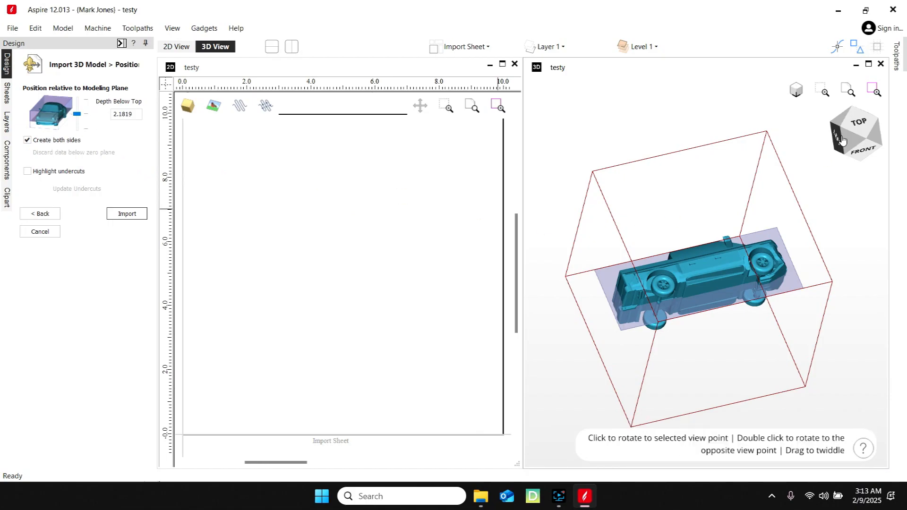
pyautogui.click(865, 128)
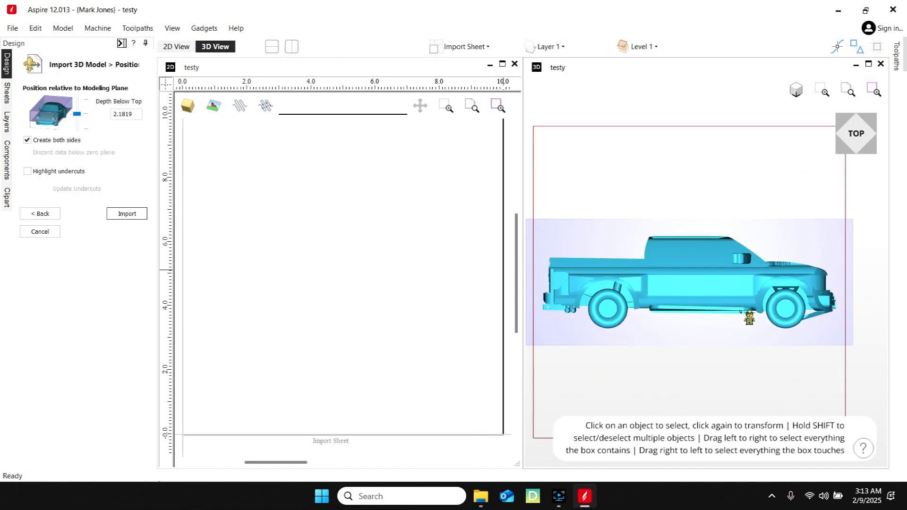
pyautogui.click(128, 214)
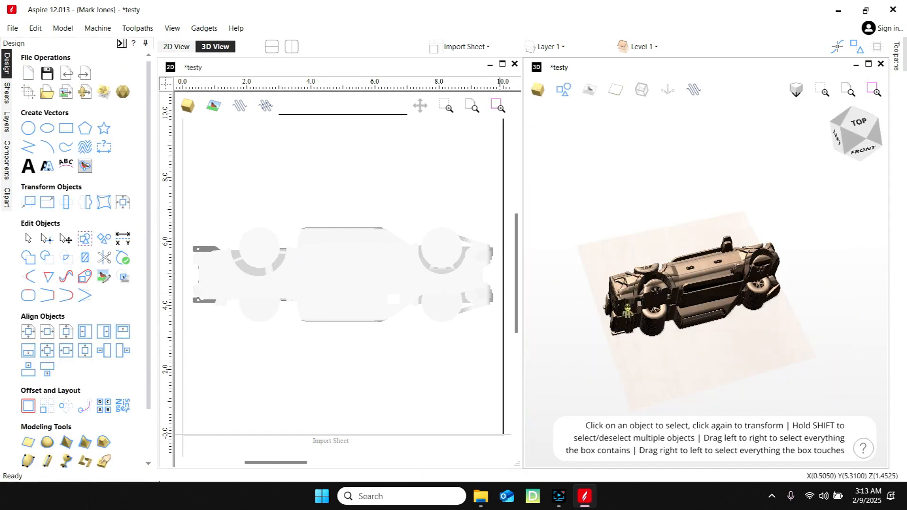
# Step: Separate the two overlapping truck halves on the Import Sheet, moving the bottom half down about 3 inches and the top half up about 2 inches
pyautogui.click(348, 258)
pyautogui.moveTo(339, 279); pyautogui.dragTo(340, 372)
pyautogui.click(345, 289)
pyautogui.click(345, 289)
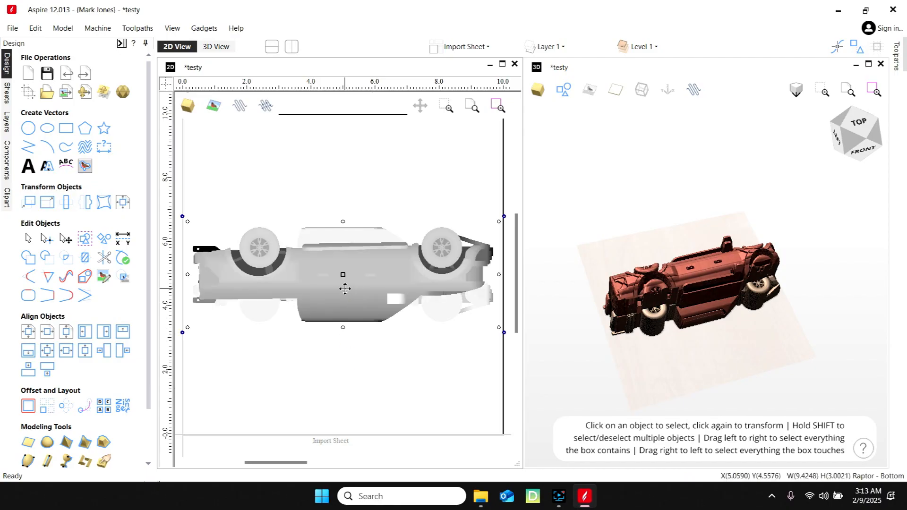
pyautogui.moveTo(344, 274); pyautogui.dragTo(339, 369)
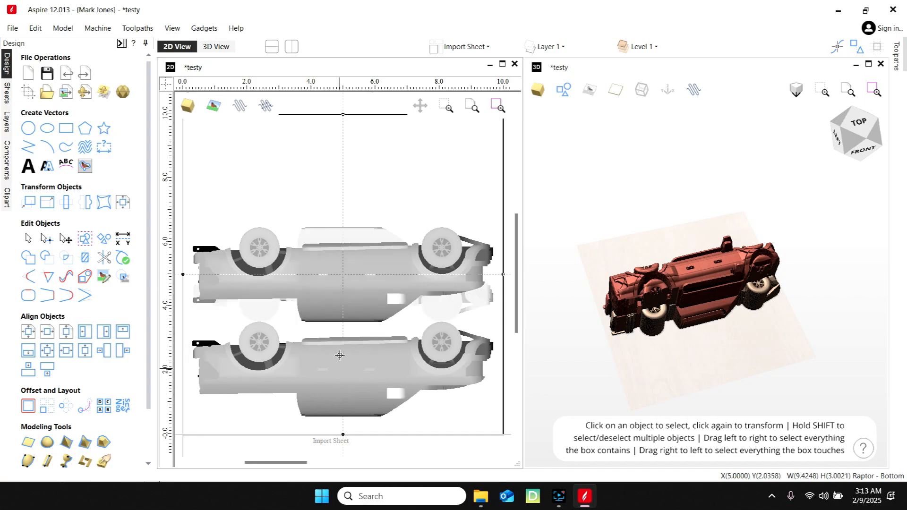
pyautogui.click(339, 275)
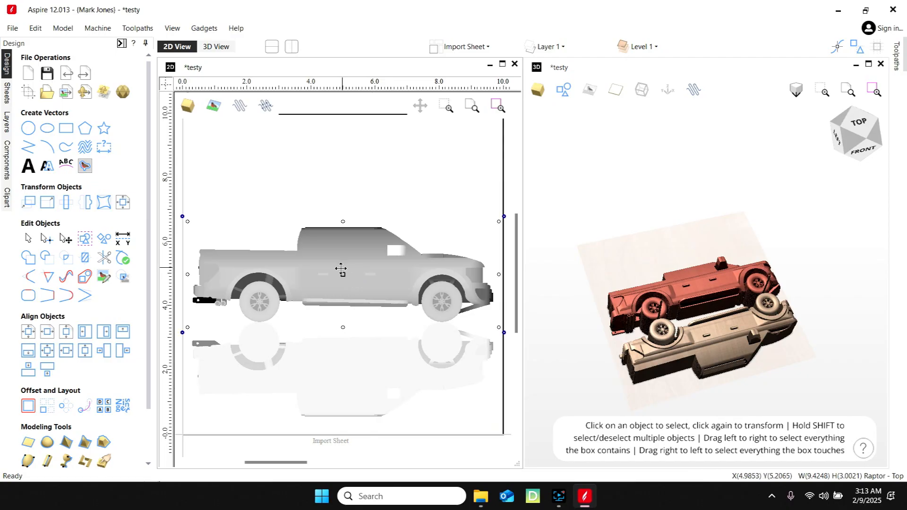
pyautogui.moveTo(345, 273); pyautogui.dragTo(344, 205)
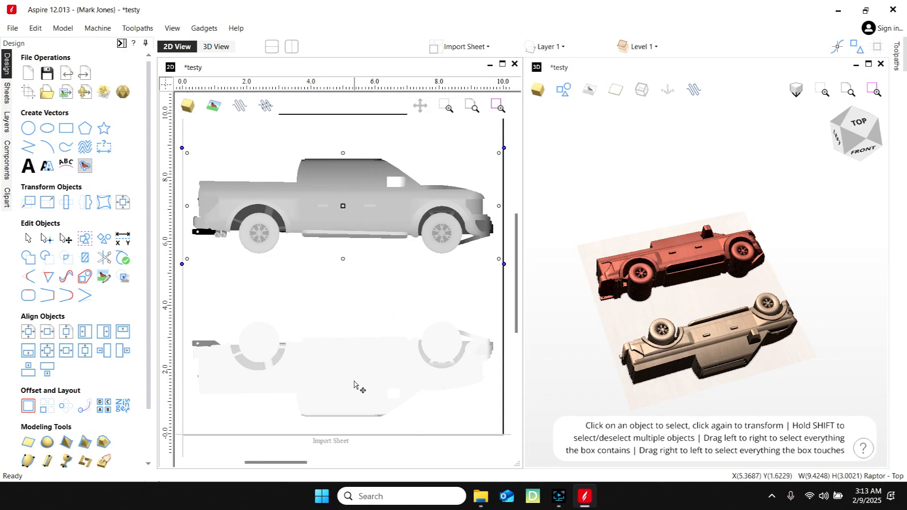
# Step: Delete the upright top half of the truck and move the remaining bottom half to the Drivers Side sheet
pyautogui.rightClick(339, 200)
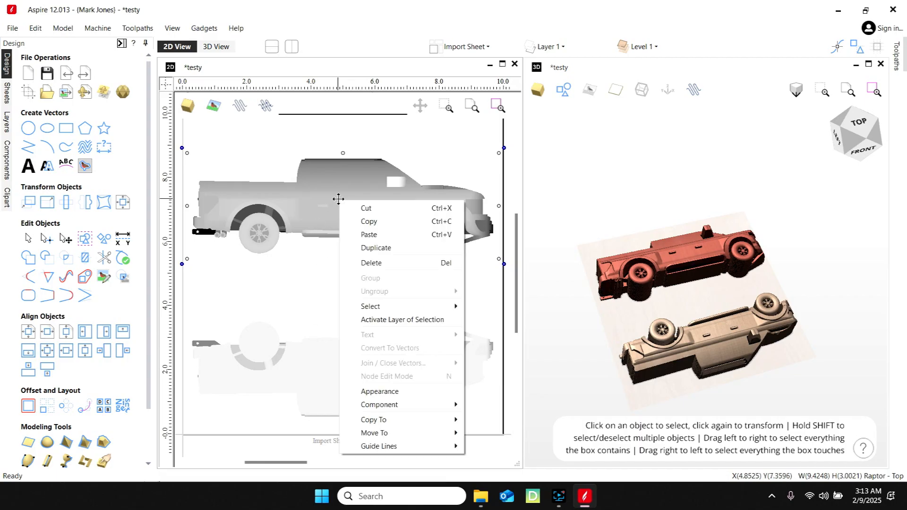
pyautogui.click(378, 266)
pyautogui.click(357, 369)
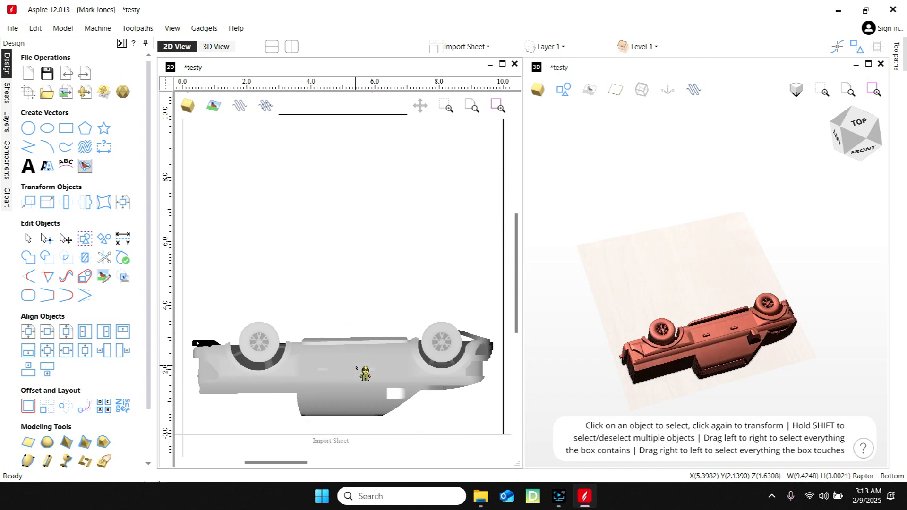
pyautogui.rightClick(356, 369)
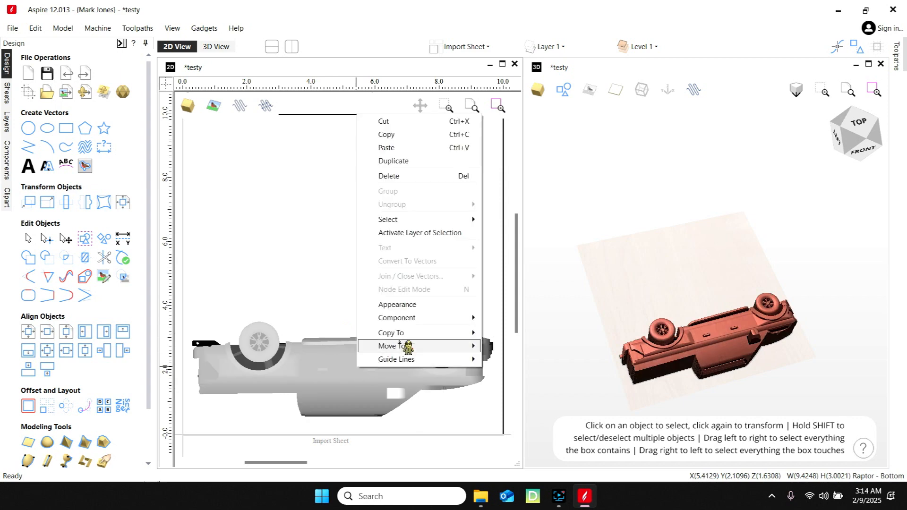
pyautogui.moveTo(397, 348)
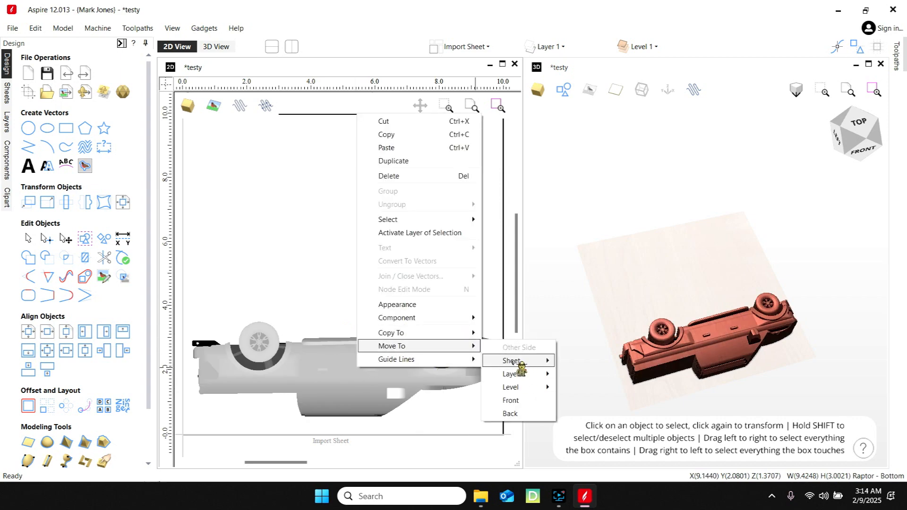
pyautogui.moveTo(520, 363)
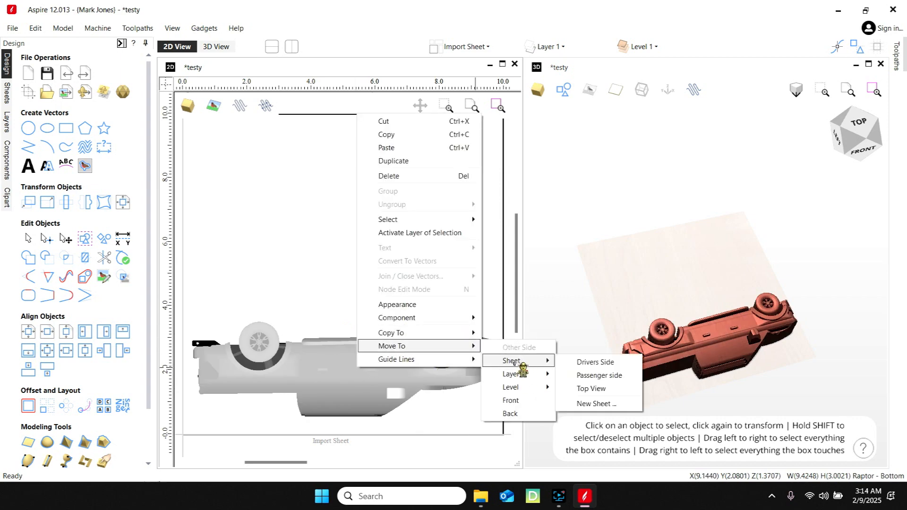
pyautogui.click(608, 365)
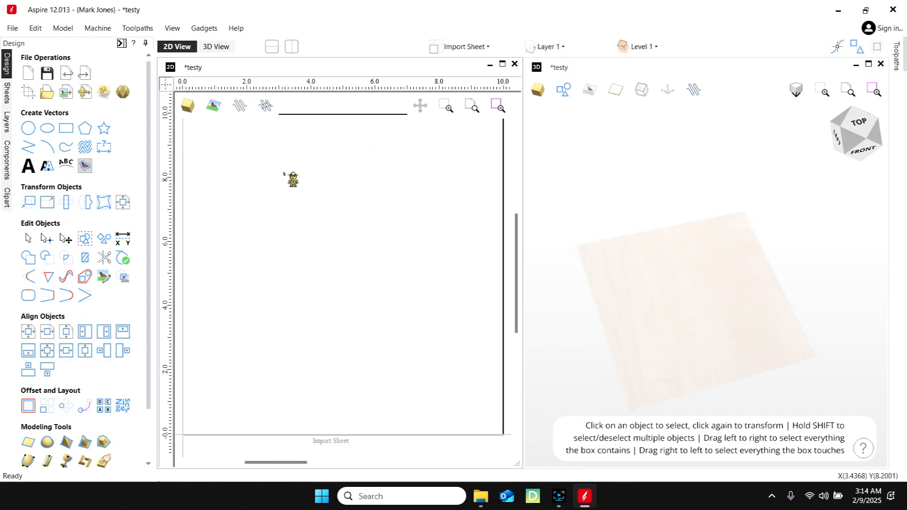
# Step: Make Drivers Side the active sheet in the sheets list
pyautogui.scroll(-3, 337, 213)
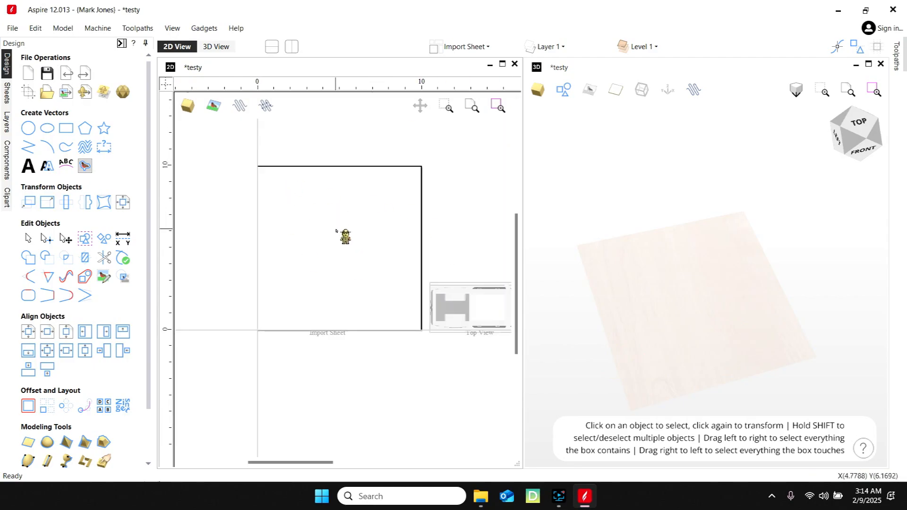
pyautogui.scroll(-1, 436, 293)
pyautogui.scroll(-1, 436, 293)
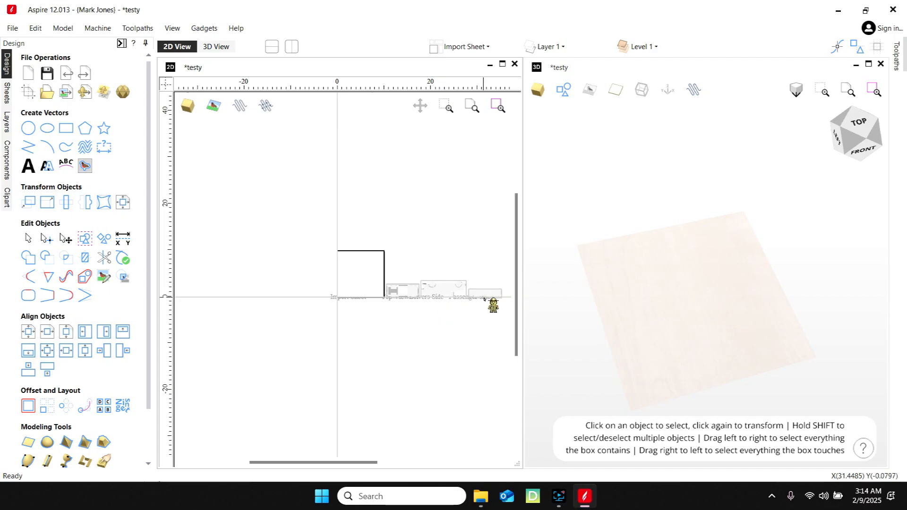
pyautogui.click(8, 93)
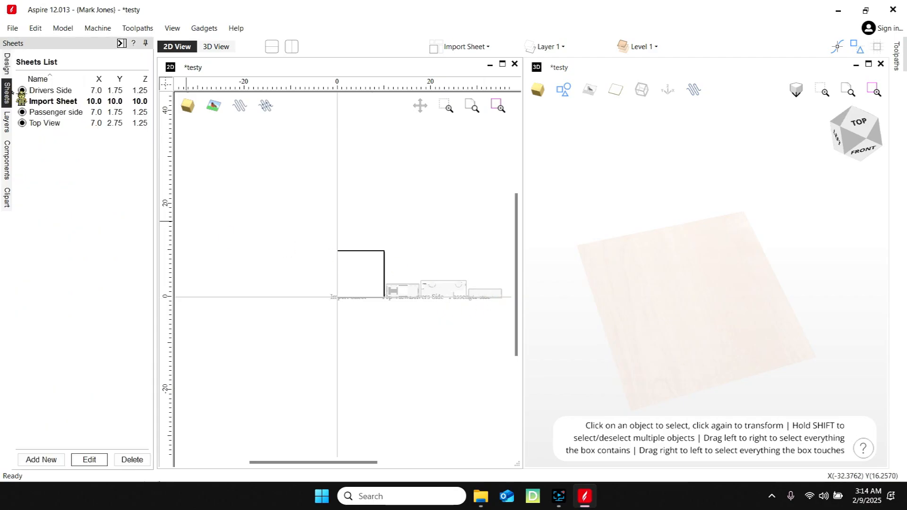
pyautogui.click(49, 91)
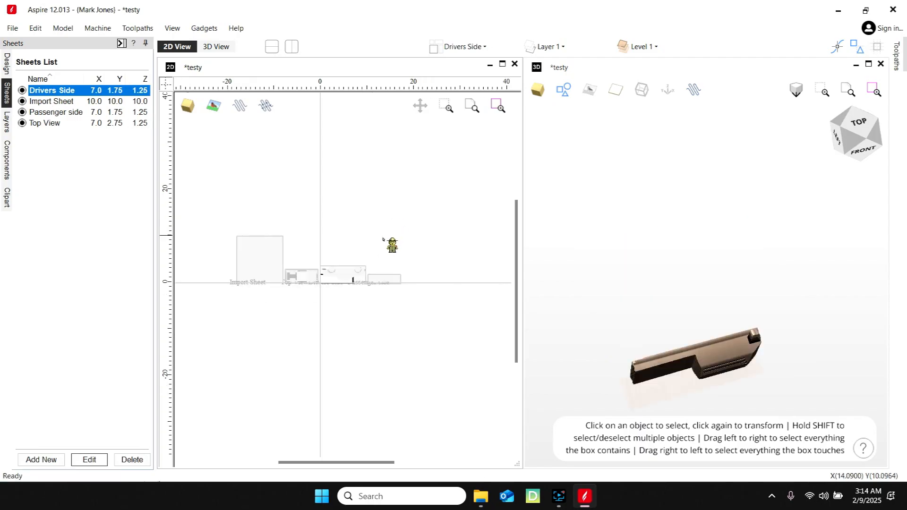
pyautogui.scroll(2, 392, 283)
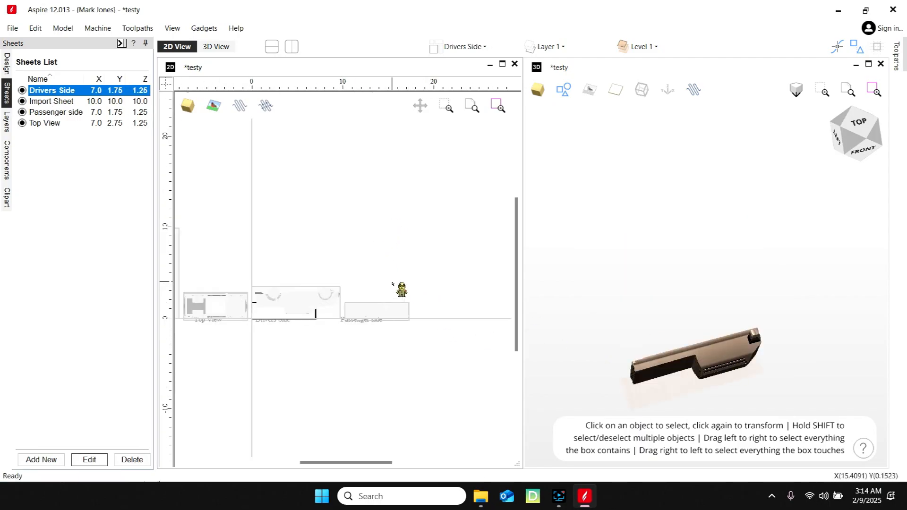
pyautogui.scroll(2, 310, 299)
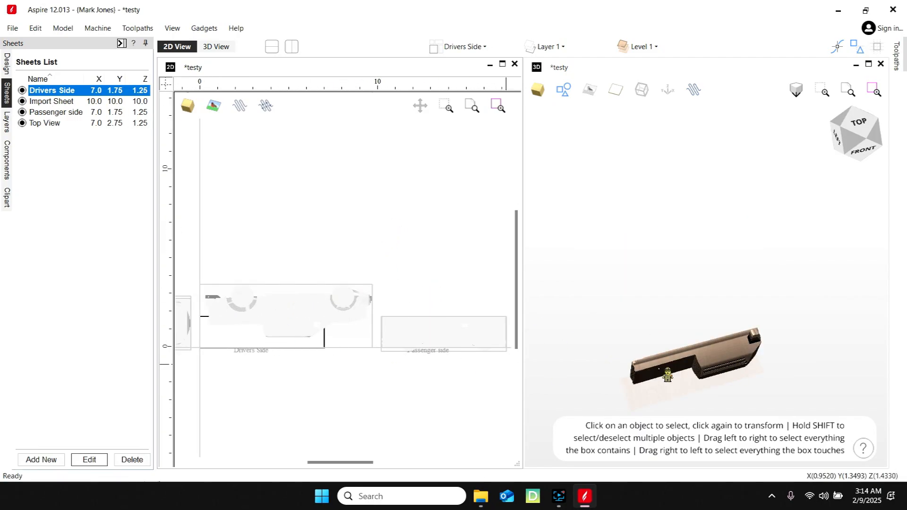
# Step: Show the Drivers Side sheet from the top in 3D and select its truck half
pyautogui.click(848, 125)
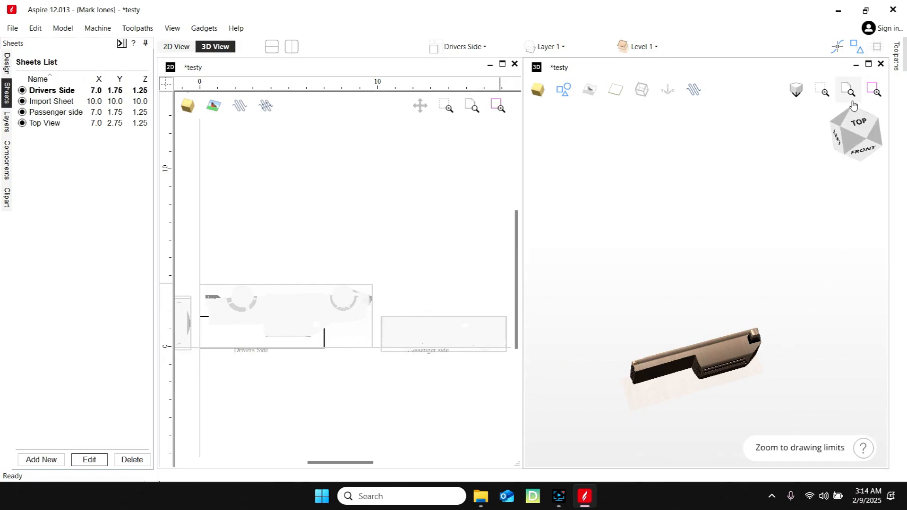
pyautogui.click(864, 132)
pyautogui.click(273, 320)
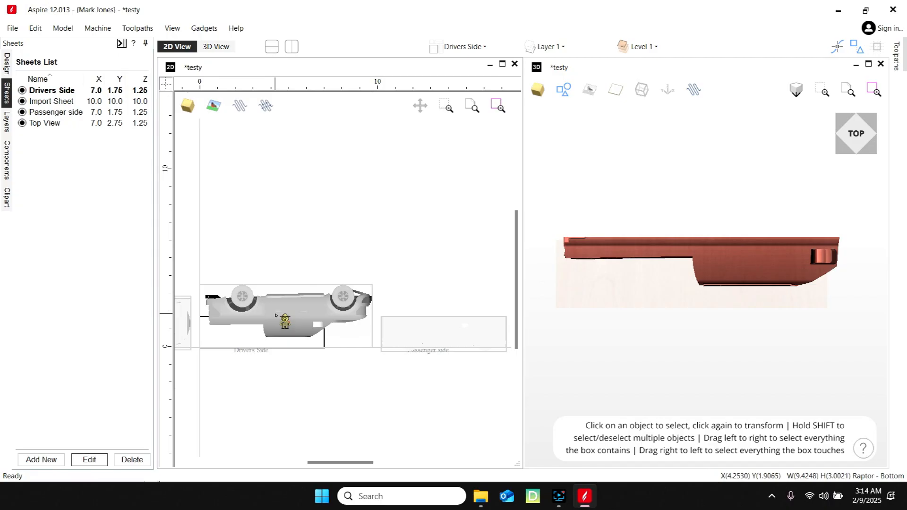
# Step: Switch to the Passenger side sheet to compare how its truck model fits the sheet
pyautogui.scroll(-4, 276, 316)
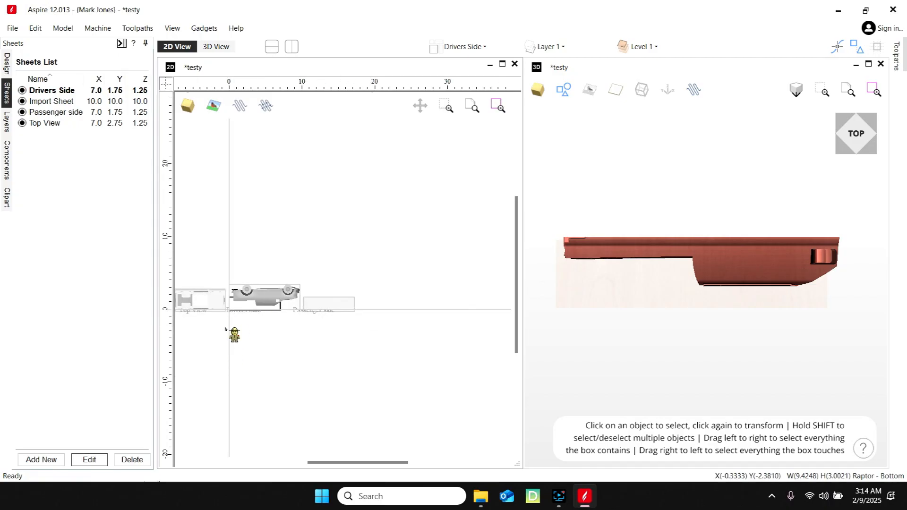
pyautogui.moveTo(350, 462); pyautogui.dragTo(322, 460)
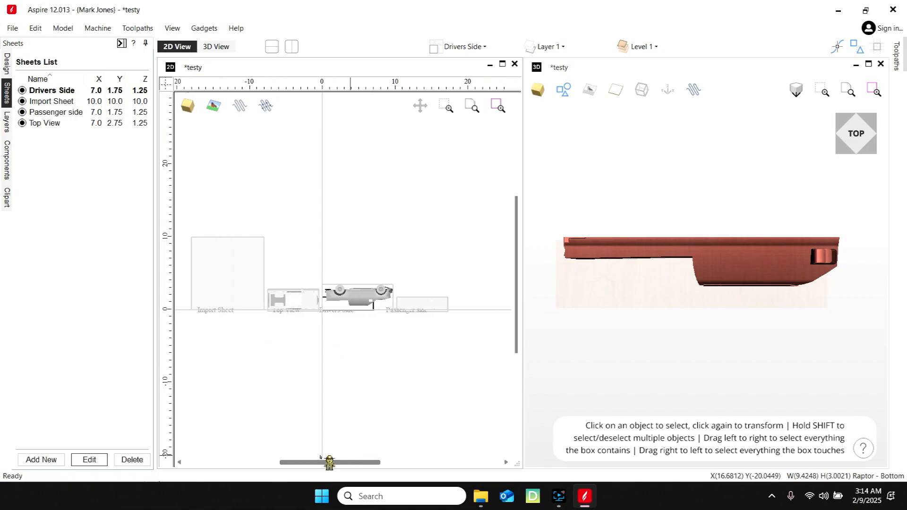
pyautogui.scroll(5, 367, 331)
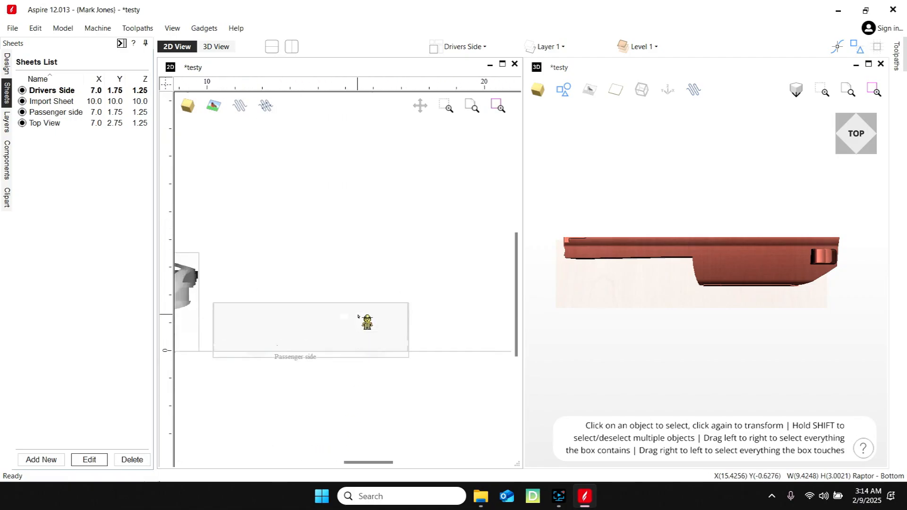
pyautogui.scroll(2, 357, 316)
pyautogui.doubleClick(315, 350)
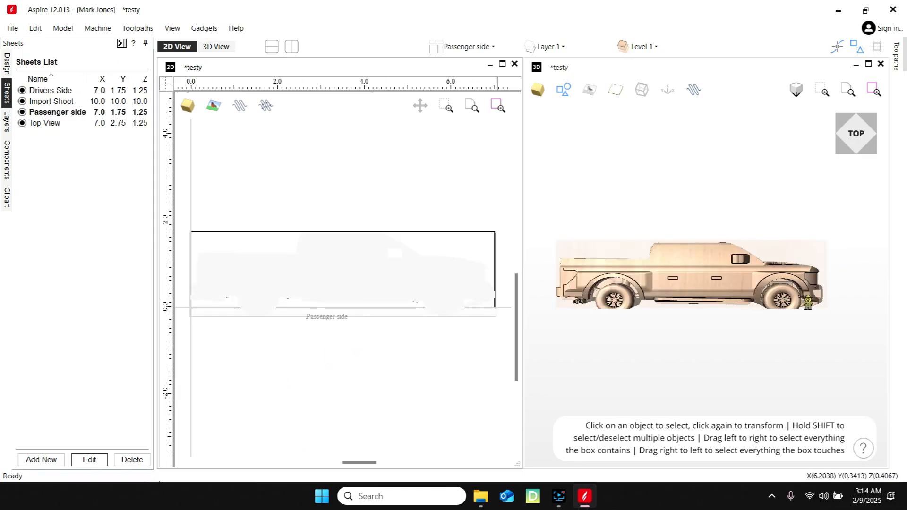
# Step: Return to the Drivers Side sheet and select its truck half for transforming
pyautogui.moveTo(364, 465); pyautogui.dragTo(330, 464)
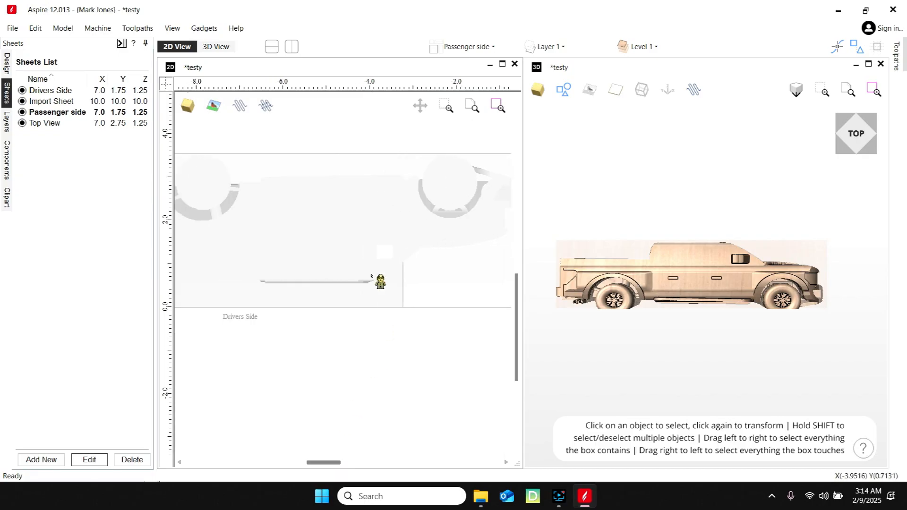
pyautogui.doubleClick(351, 251)
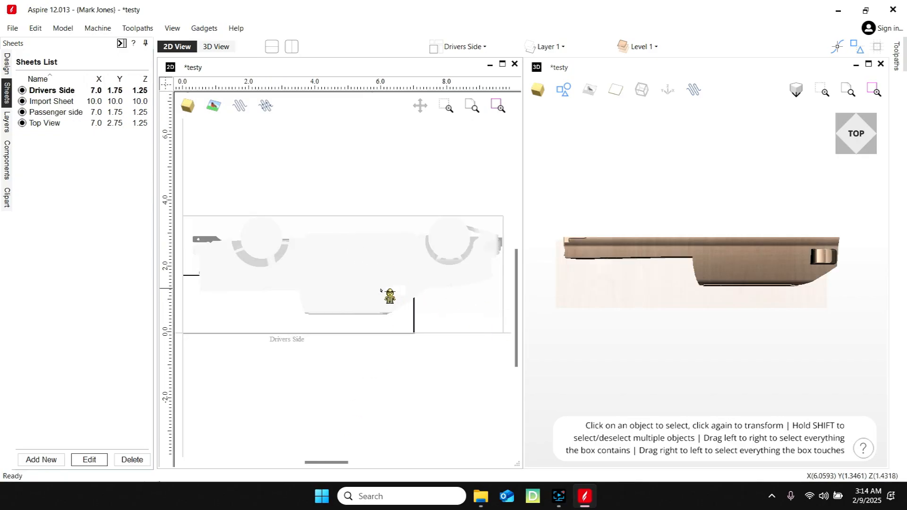
pyautogui.click(352, 288)
pyautogui.click(381, 292)
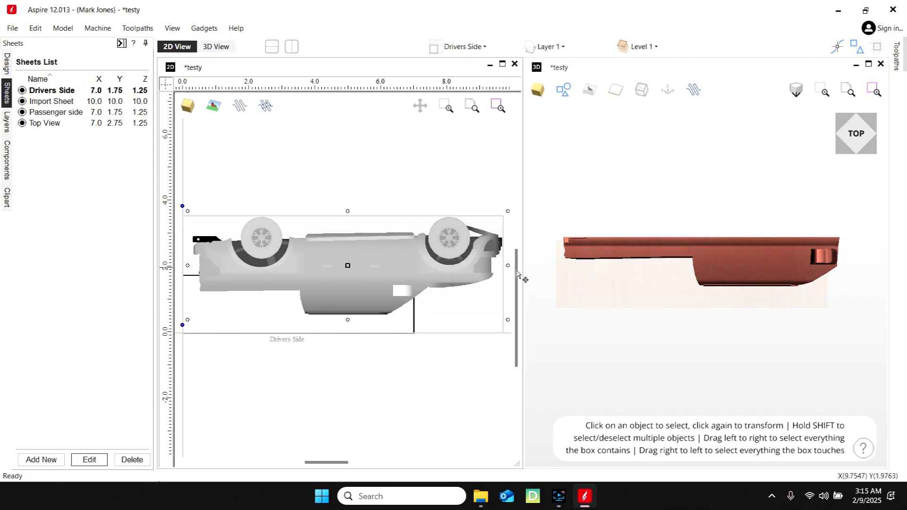
pyautogui.click(459, 278)
# Step: Examine the driver-side truck half among the sheets in 2D and from the front and top in 3D
pyautogui.scroll(-2, 371, 339)
pyautogui.scroll(-3, 371, 339)
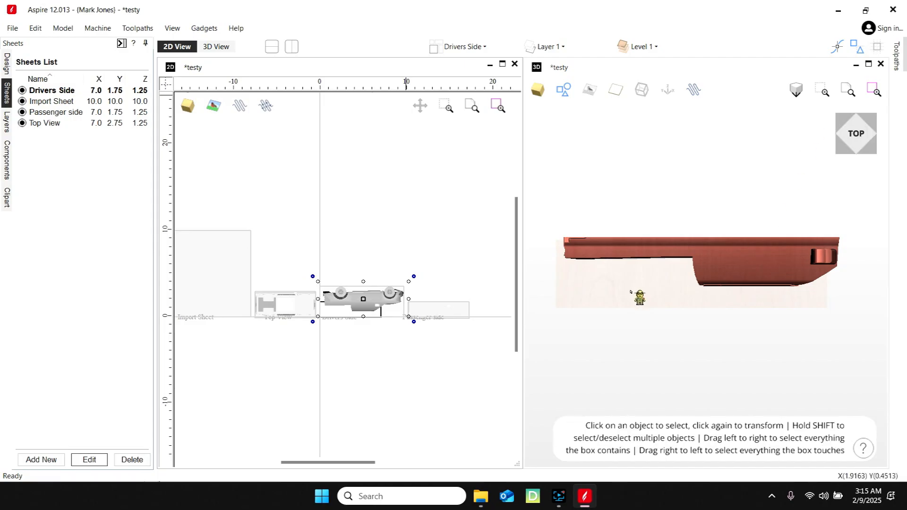
pyautogui.moveTo(858, 122); pyautogui.dragTo(868, 110)
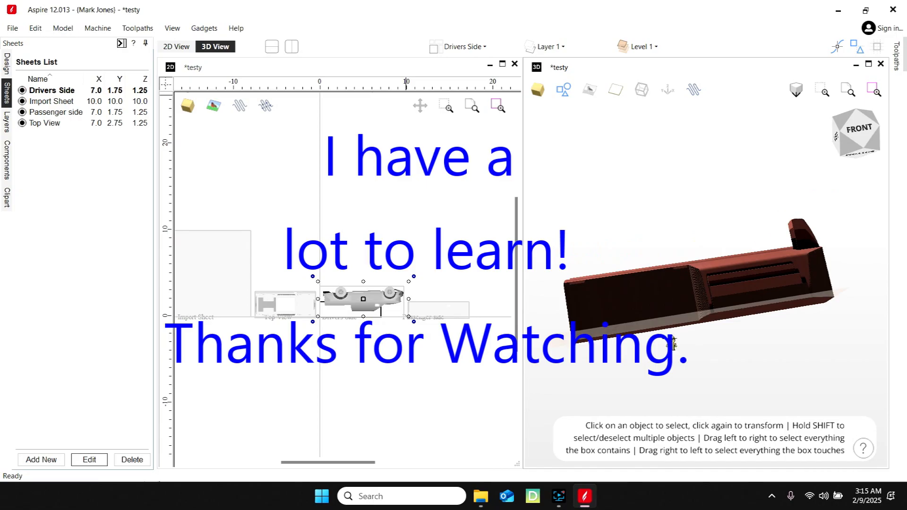
pyautogui.click(864, 137)
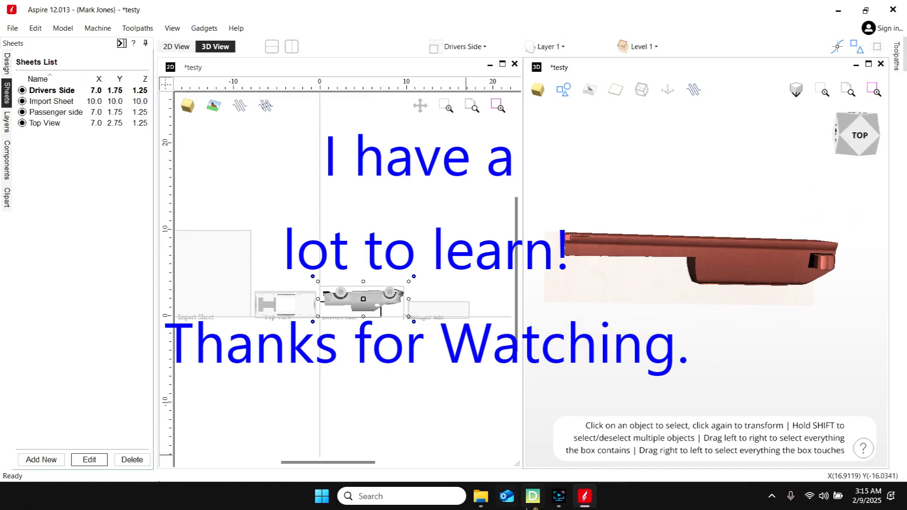
pyautogui.moveTo(565, 505)
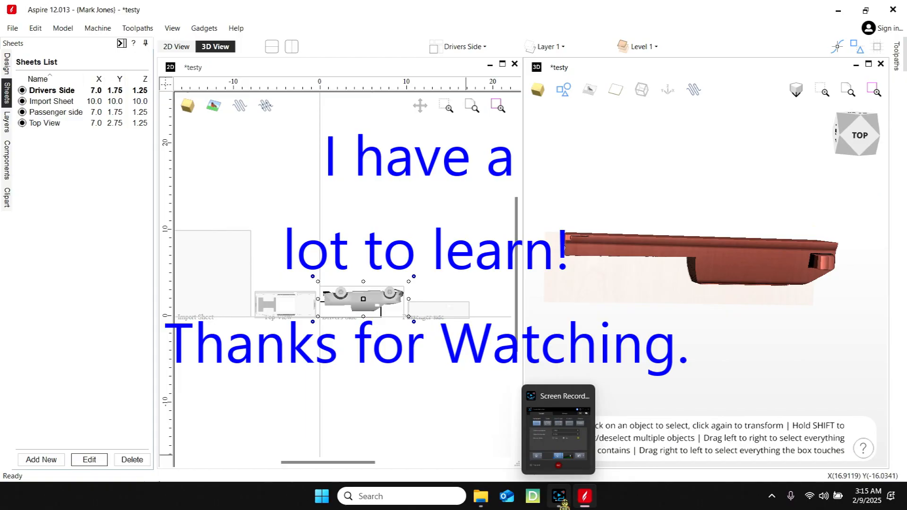